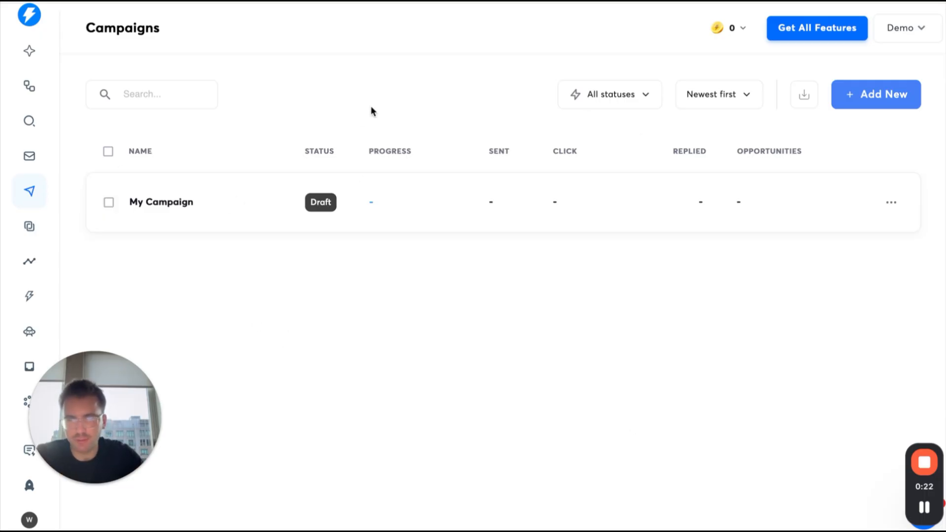
Open the existing My Campaign draft and bring up the options for adding leads to it
{"action": "left_click", "coordinate": [851, 91]}
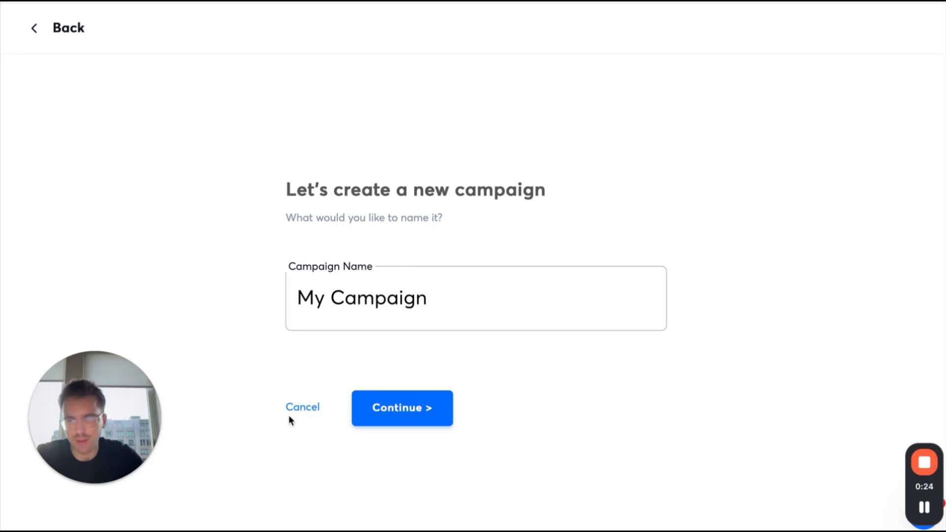
{"action": "left_click", "coordinate": [290, 412]}
{"action": "left_click", "coordinate": [182, 217]}
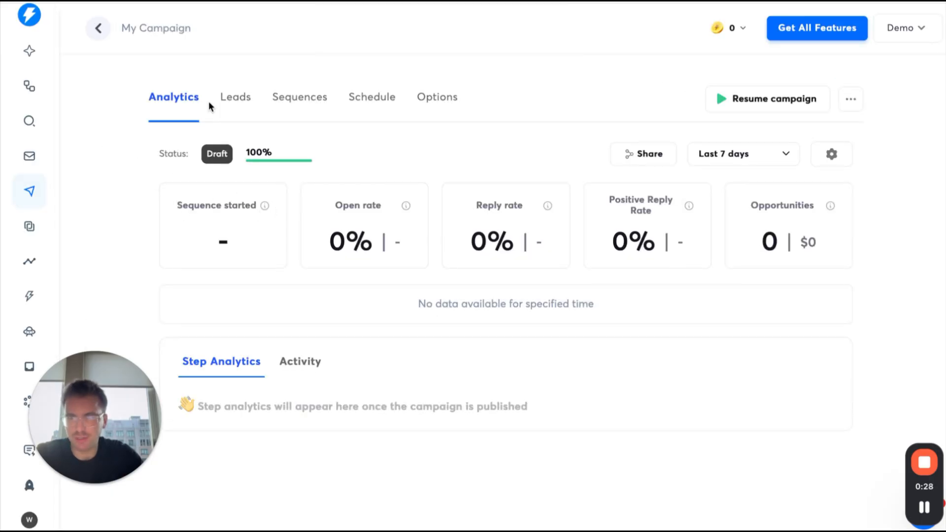
{"action": "left_click", "coordinate": [224, 103]}
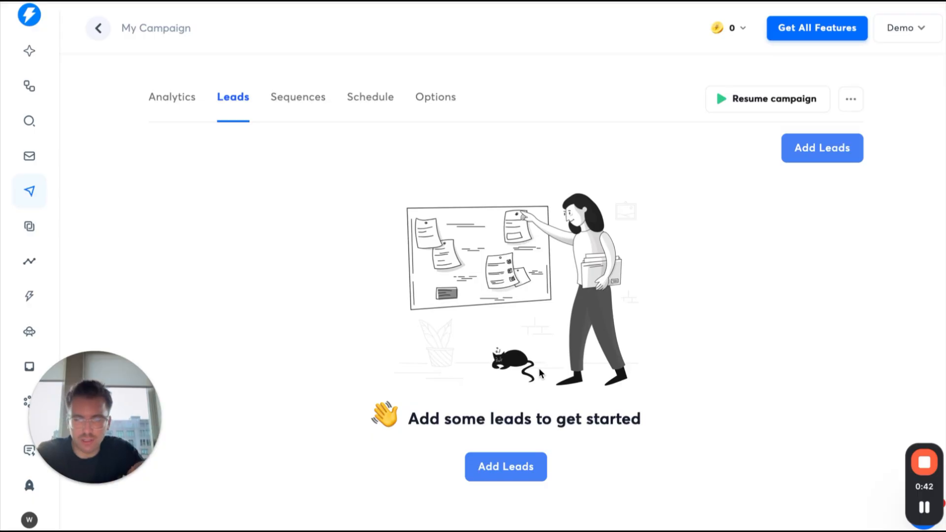
{"action": "left_click", "coordinate": [503, 476]}
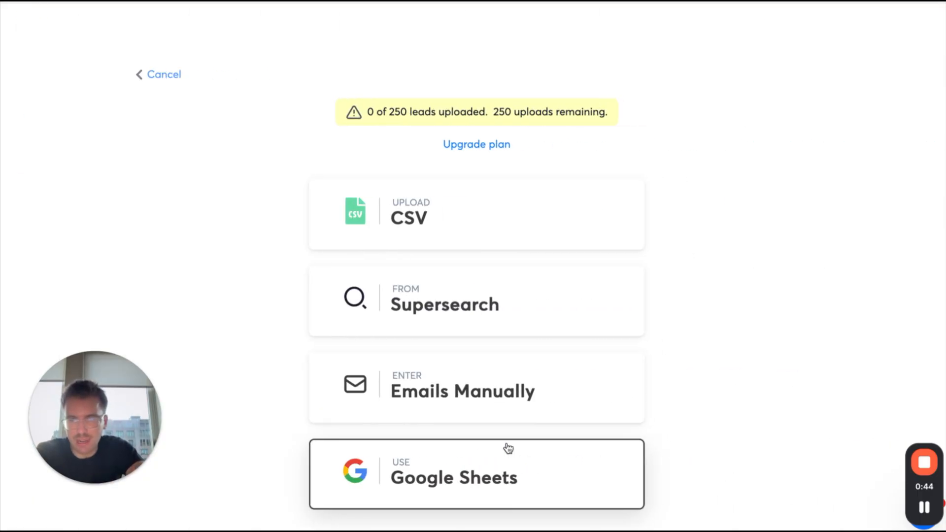
{"action": "scroll", "coordinate": [317, 136], "scroll_direction": "down", "scroll_amount": 2}
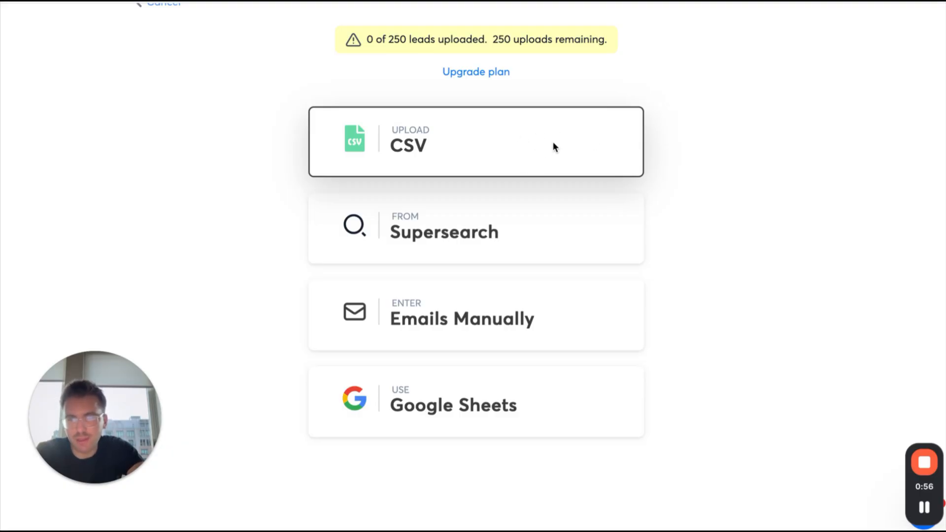
Check the Supersearch lead source and return to the options for adding leads to My Campaign
{"action": "left_click", "coordinate": [543, 232]}
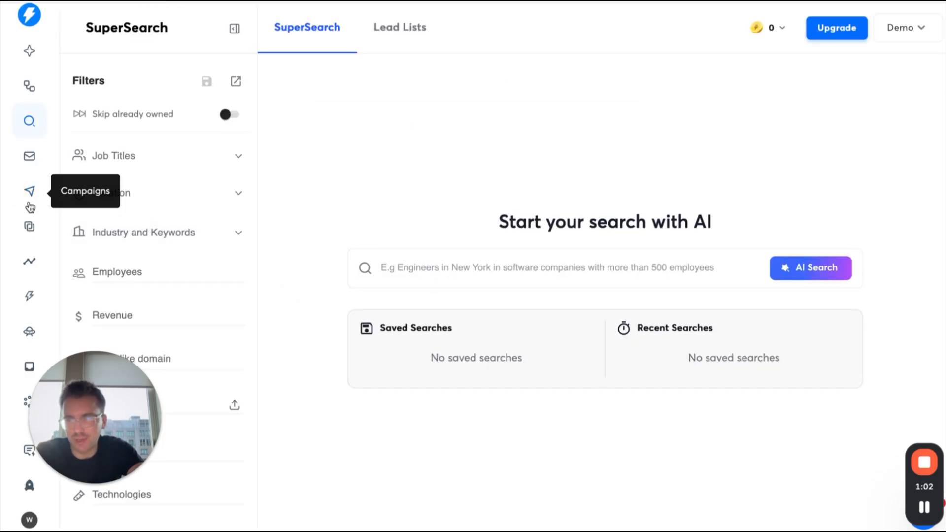
{"action": "left_click", "coordinate": [30, 195]}
{"action": "left_click", "coordinate": [234, 219]}
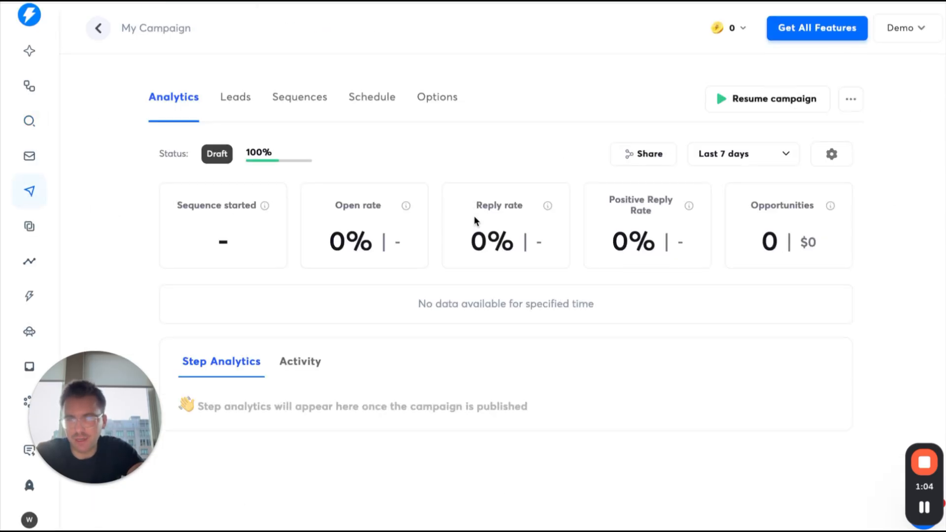
{"action": "left_click", "coordinate": [298, 97]}
{"action": "left_click", "coordinate": [234, 97]}
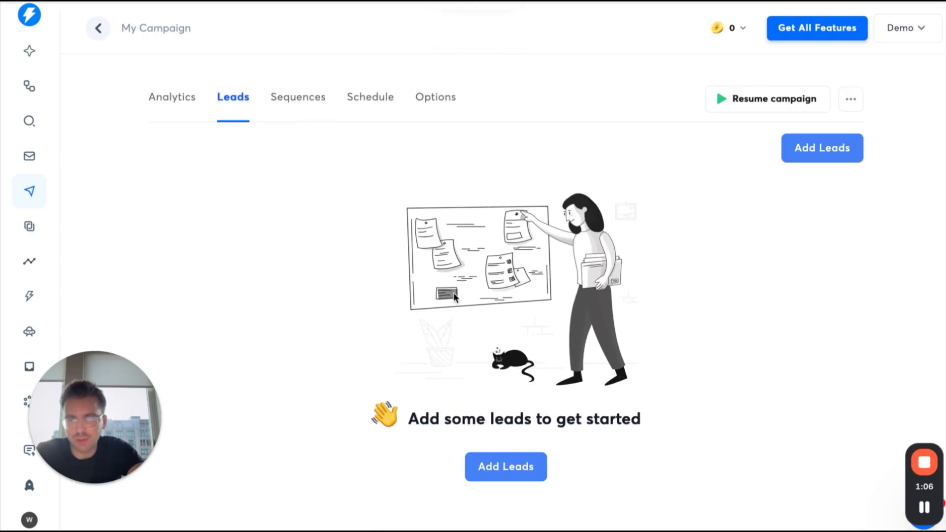
{"action": "left_click", "coordinate": [514, 475]}
{"action": "scroll", "coordinate": [526, 287], "scroll_direction": "down", "scroll_amount": 3}
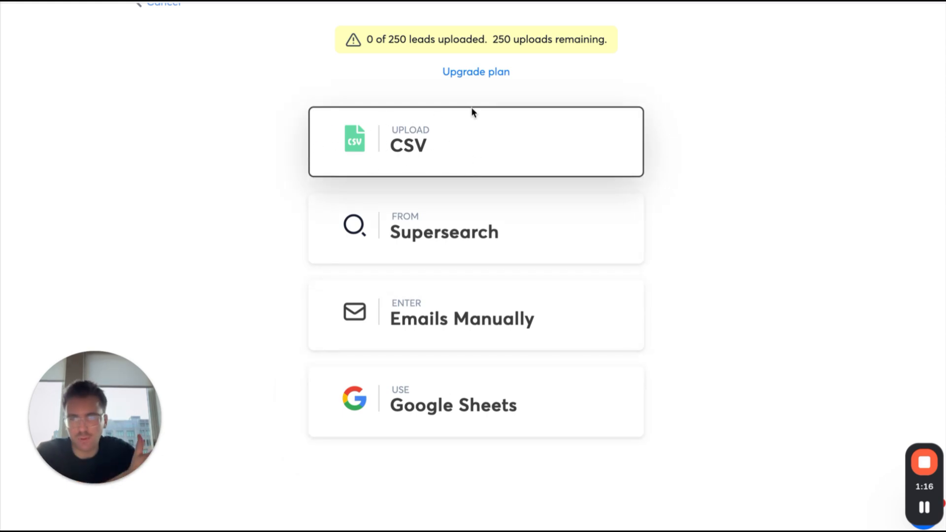
Upload the file apollo-contacts-export.csv as the campaign's CSV lead source
{"action": "left_click", "coordinate": [481, 143]}
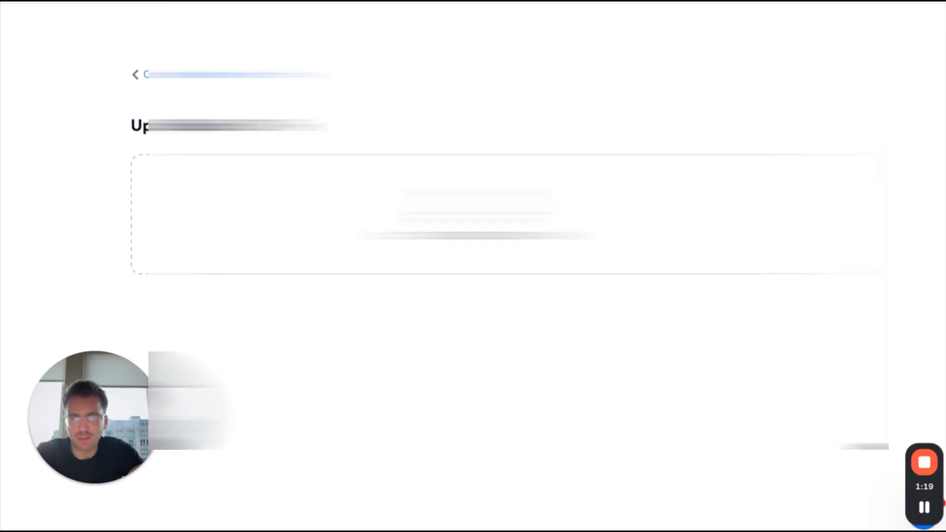
{"action": "left_click", "coordinate": [477, 215]}
{"action": "scroll", "coordinate": [477, 216], "scroll_direction": "down", "scroll_amount": 15}
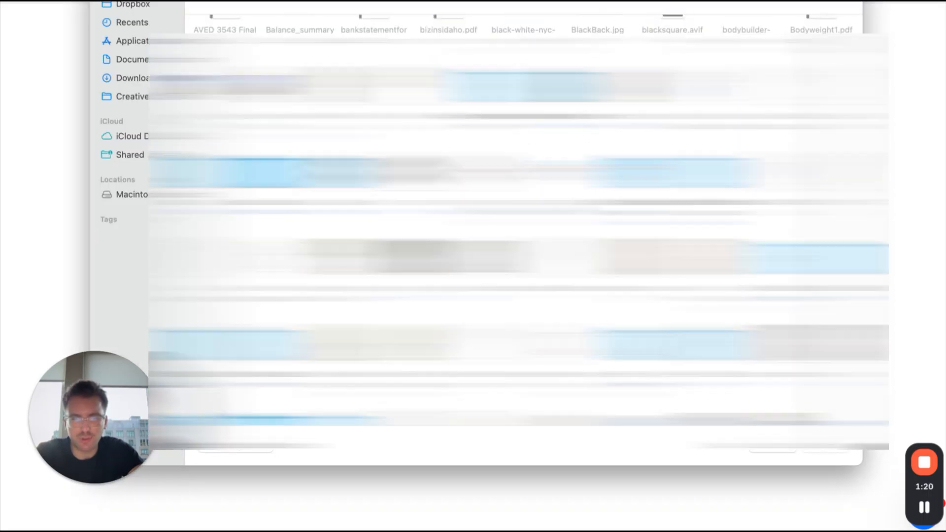
{"action": "scroll", "coordinate": [477, 216], "scroll_direction": "up", "scroll_amount": 15}
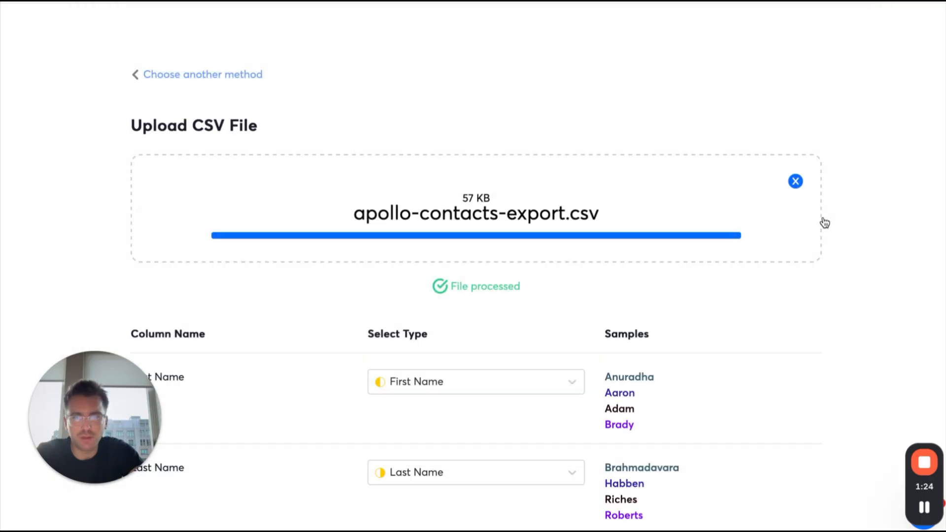
Examine how the uploaded CSV's columns are matched to lead field types
{"action": "scroll", "coordinate": [292, 213], "scroll_direction": "down", "scroll_amount": 3}
{"action": "scroll", "coordinate": [291, 212], "scroll_direction": "down", "scroll_amount": 20}
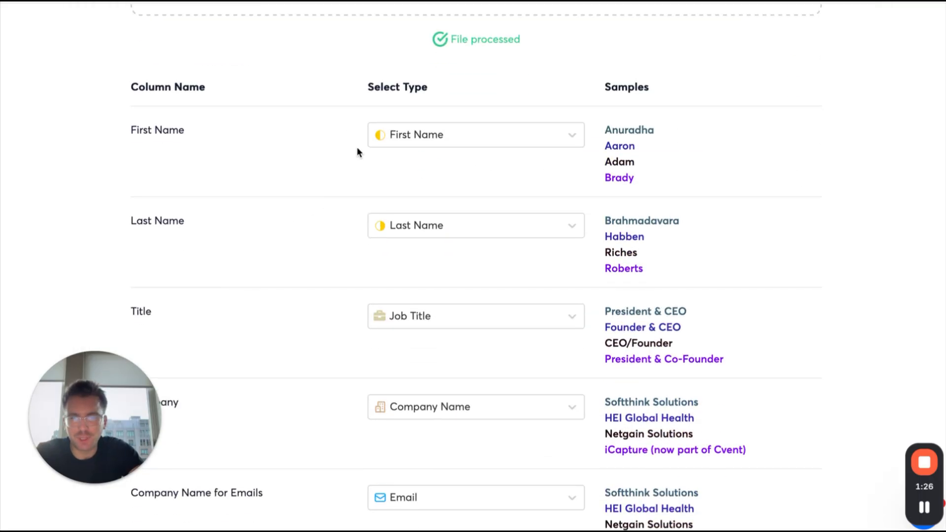
{"action": "scroll", "coordinate": [334, 152], "scroll_direction": "up", "scroll_amount": 15}
{"action": "scroll", "coordinate": [513, 260], "scroll_direction": "up", "scroll_amount": 6}
{"action": "scroll", "coordinate": [477, 245], "scroll_direction": "down", "scroll_amount": 4}
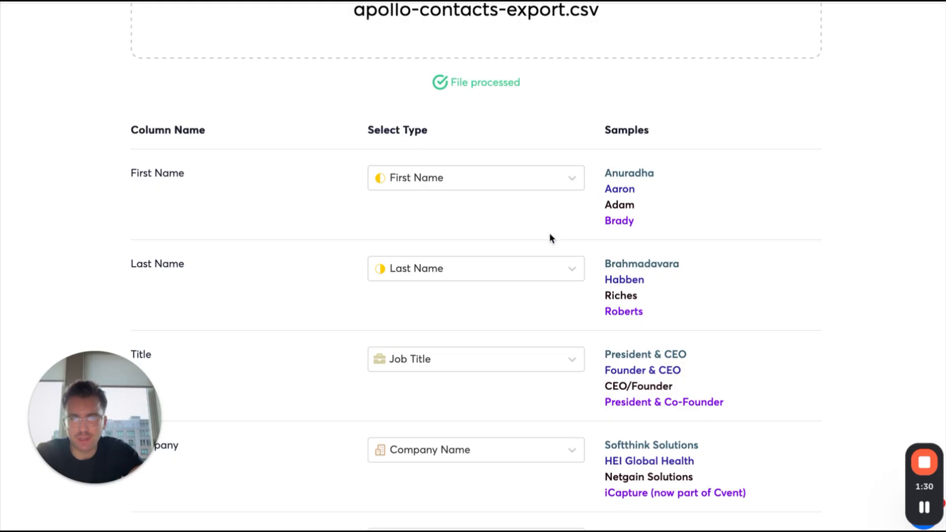
{"action": "scroll", "coordinate": [551, 239], "scroll_direction": "down", "scroll_amount": 3}
{"action": "scroll", "coordinate": [530, 241], "scroll_direction": "down", "scroll_amount": 2}
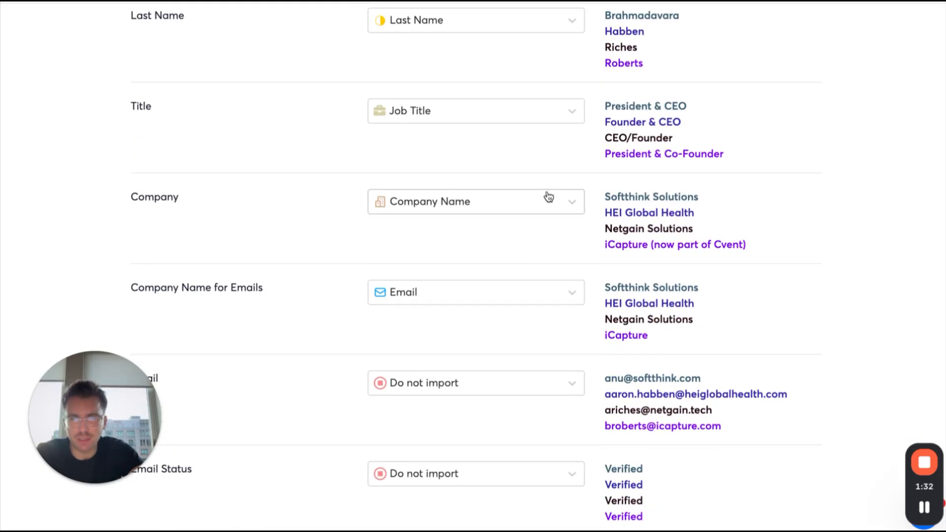
Map the "Company Name for Emails" column to Custom Variable
{"action": "scroll", "coordinate": [581, 176], "scroll_direction": "down", "scroll_amount": 3}
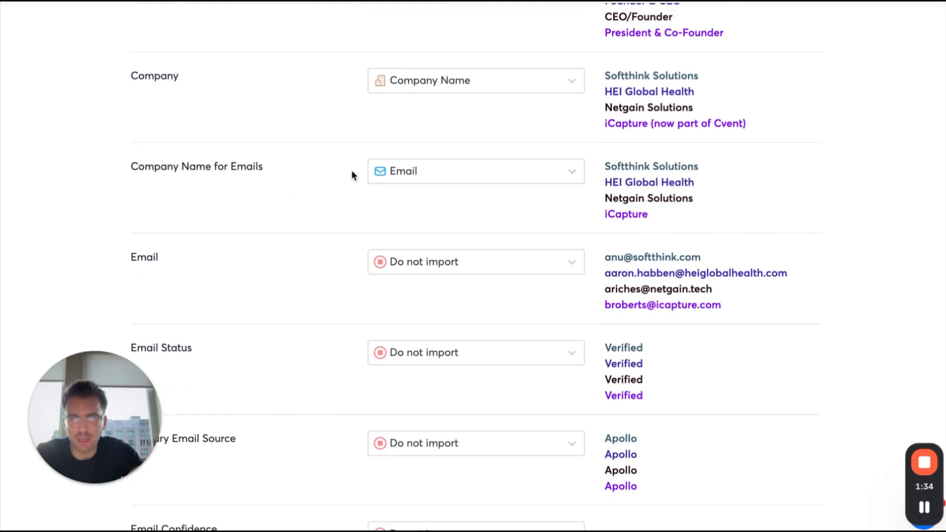
{"action": "scroll", "coordinate": [460, 213], "scroll_direction": "down", "scroll_amount": 2}
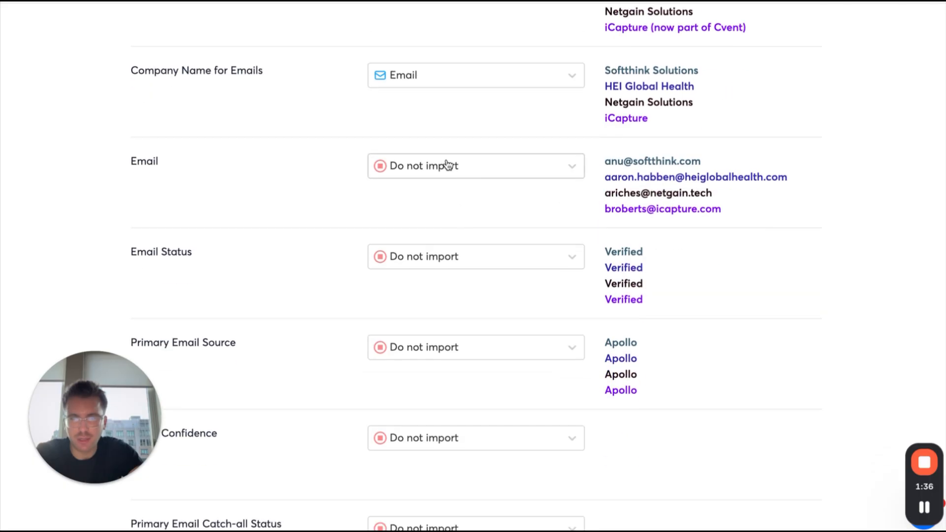
{"action": "left_click", "coordinate": [487, 82]}
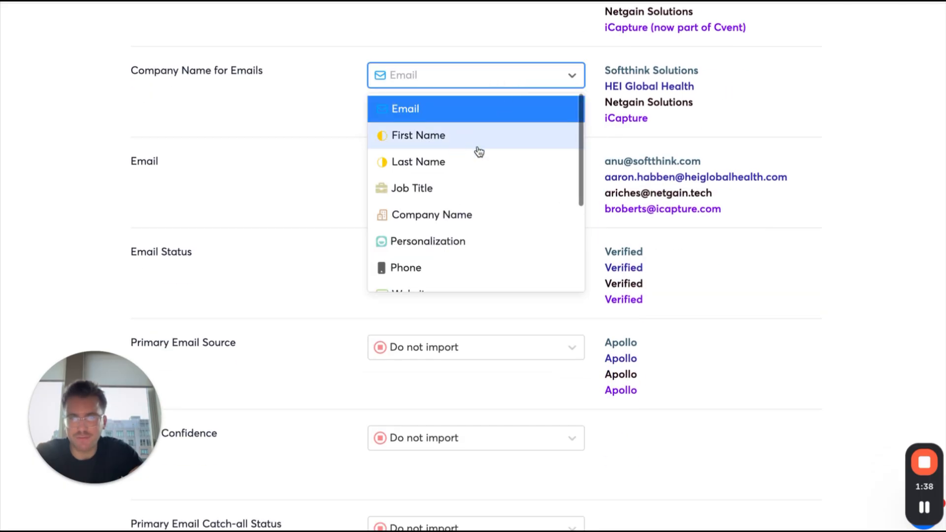
{"action": "scroll", "coordinate": [483, 179], "scroll_direction": "down", "scroll_amount": 3}
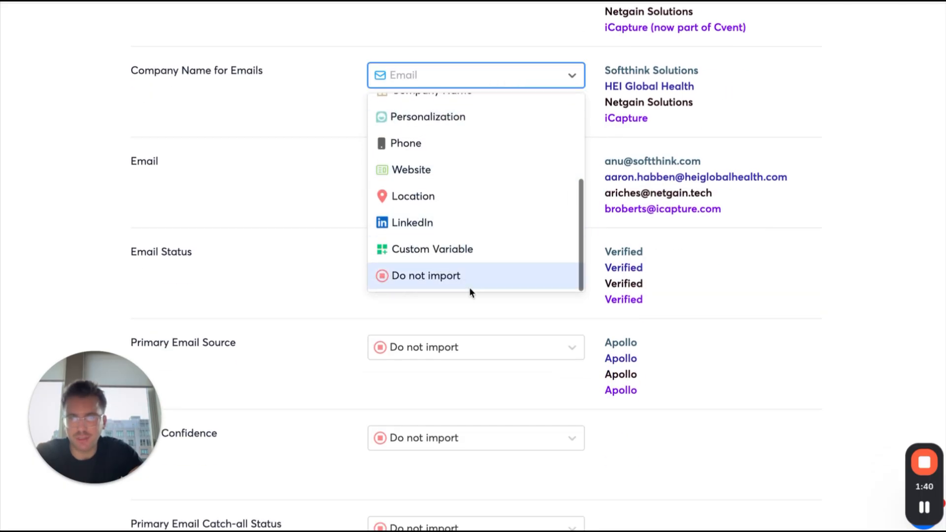
{"action": "scroll", "coordinate": [449, 274], "scroll_direction": "up", "scroll_amount": 1}
{"action": "left_click", "coordinate": [443, 271]}
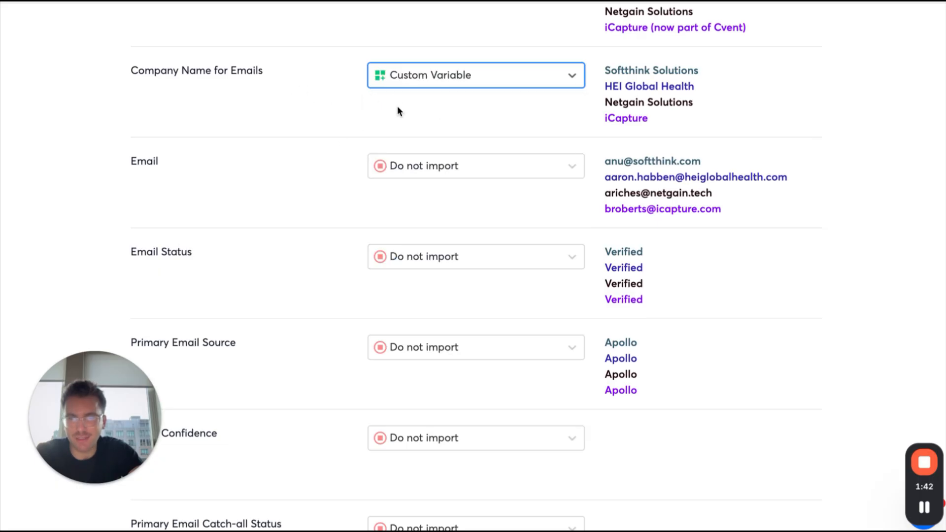
Map the "Email" column of the CSV to the Email type
{"action": "left_click", "coordinate": [403, 162]}
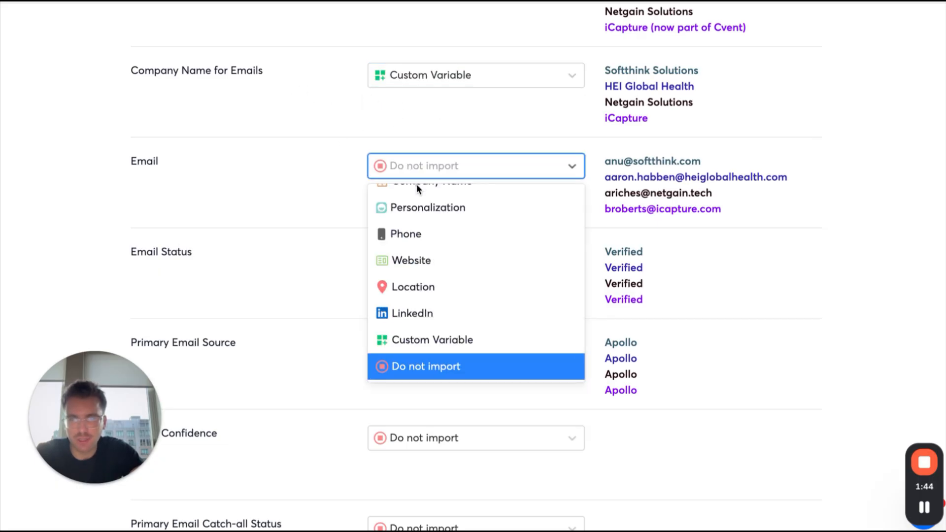
{"action": "scroll", "coordinate": [469, 280], "scroll_direction": "up", "scroll_amount": 3}
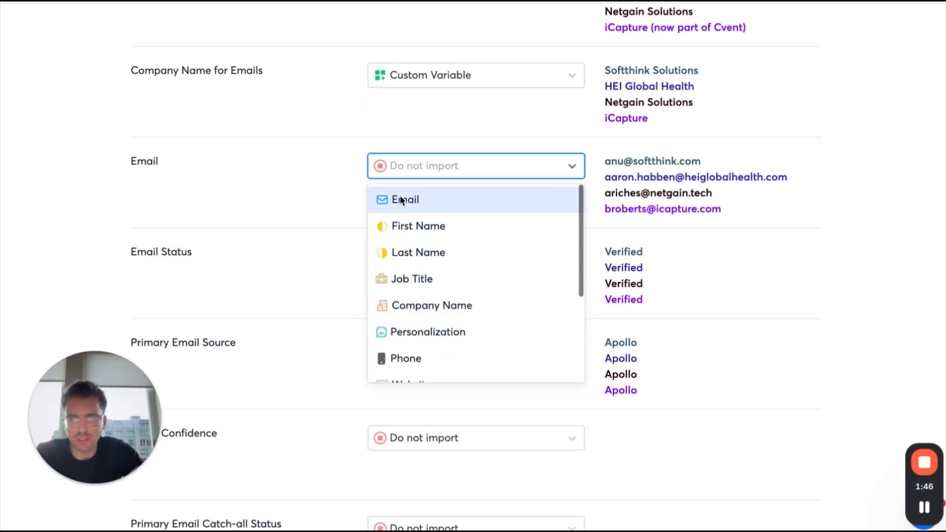
{"action": "left_click", "coordinate": [402, 199]}
Map the "Email Status" and "Primary Email Source" columns to Custom Variable
{"action": "scroll", "coordinate": [319, 207], "scroll_direction": "down", "scroll_amount": 2}
{"action": "left_click", "coordinate": [432, 155]}
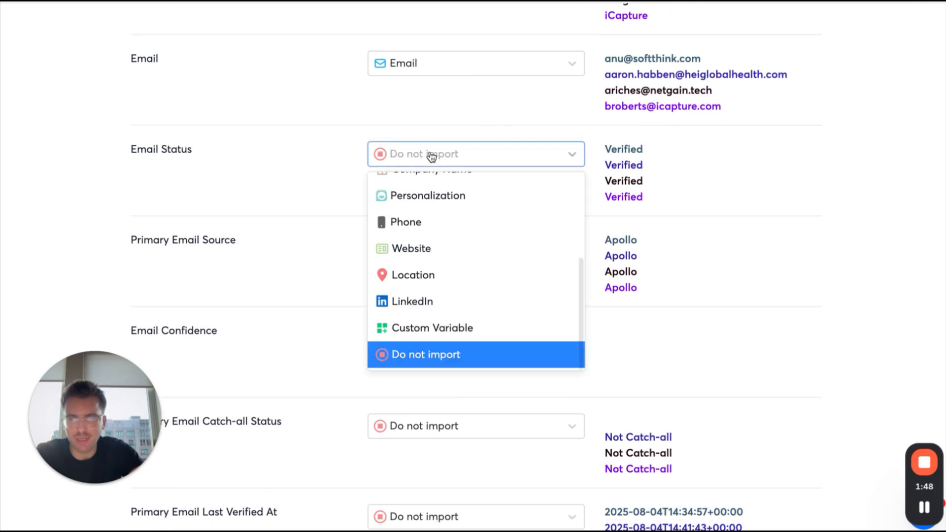
{"action": "left_click", "coordinate": [432, 333]}
{"action": "left_click", "coordinate": [439, 249]}
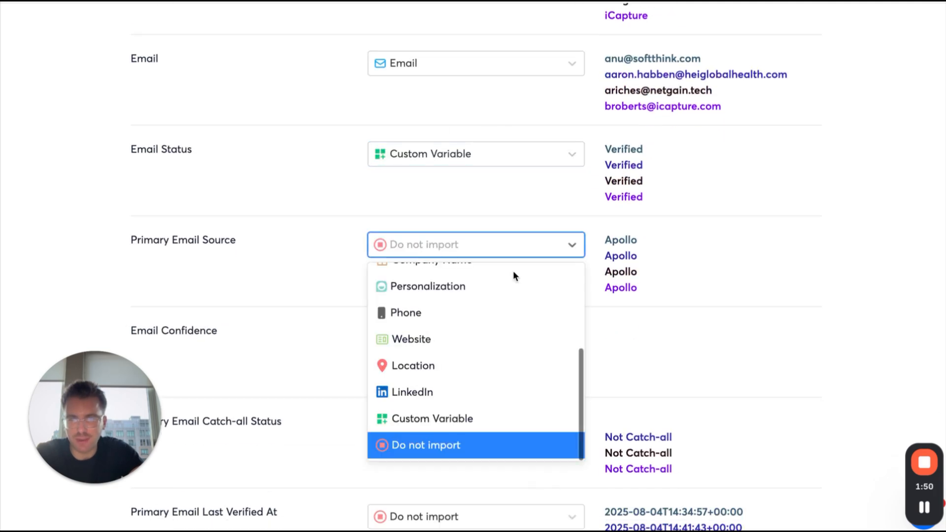
{"action": "left_click", "coordinate": [501, 421]}
Map the "Primary Email Catch-all Status" column to Custom Variable
{"action": "scroll", "coordinate": [374, 300], "scroll_direction": "down", "scroll_amount": 1}
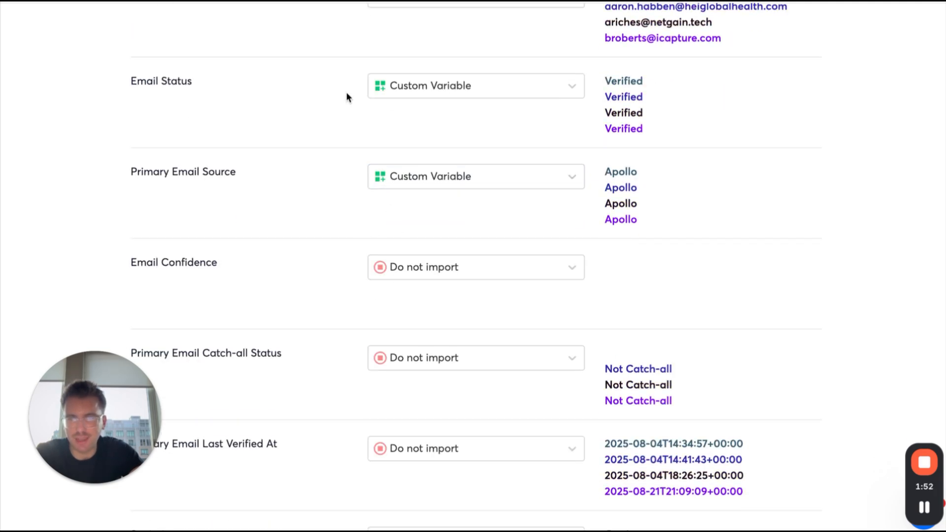
{"action": "scroll", "coordinate": [477, 118], "scroll_direction": "down", "scroll_amount": 4}
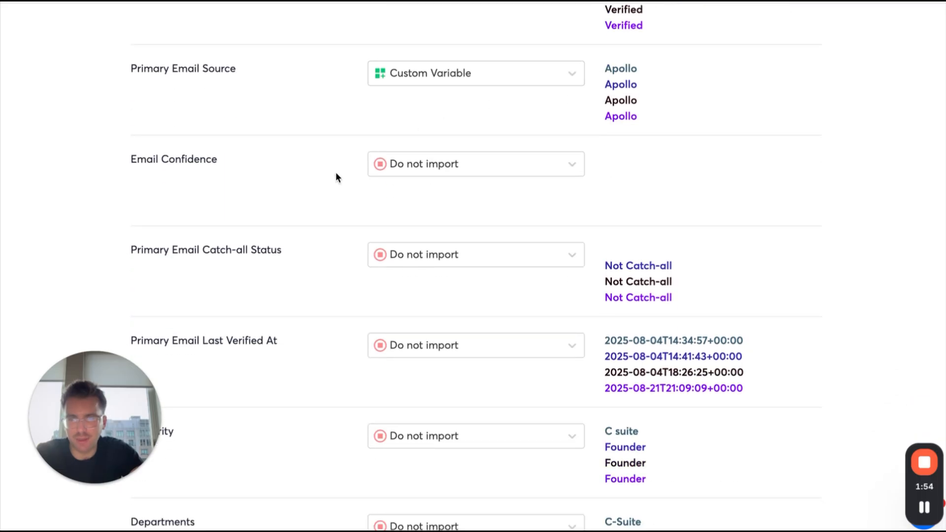
{"action": "left_click", "coordinate": [438, 145]}
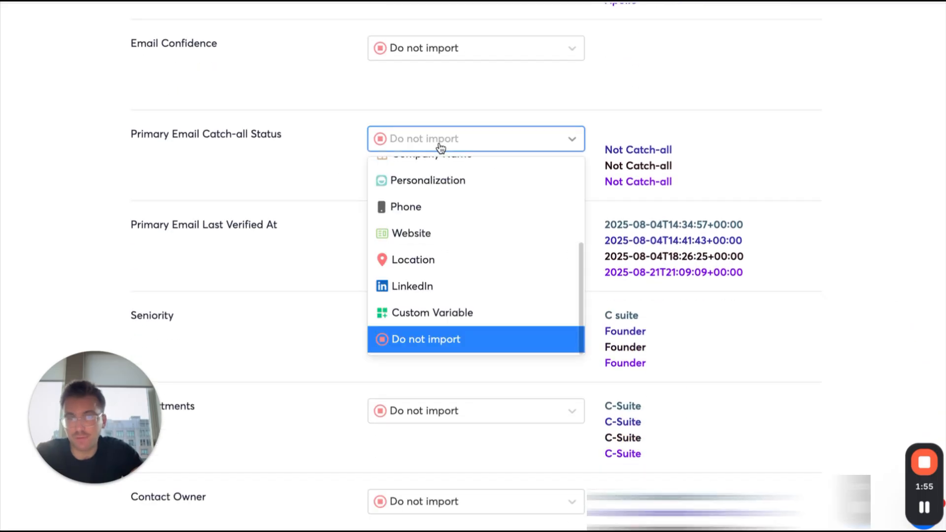
{"action": "left_click", "coordinate": [466, 312]}
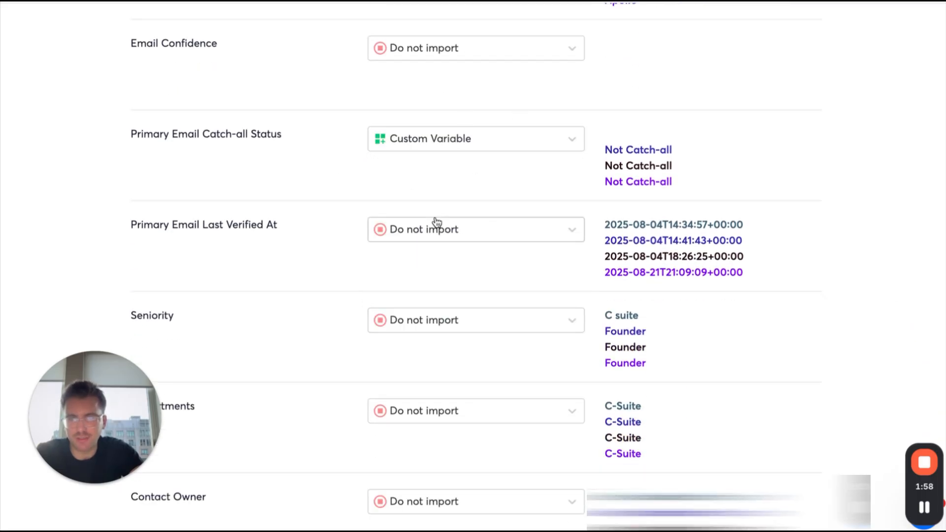
Review the type assignments of the remaining columns, from Primary Email Last Verified At through the website and social URL columns
{"action": "scroll", "coordinate": [550, 182], "scroll_direction": "down", "scroll_amount": 2}
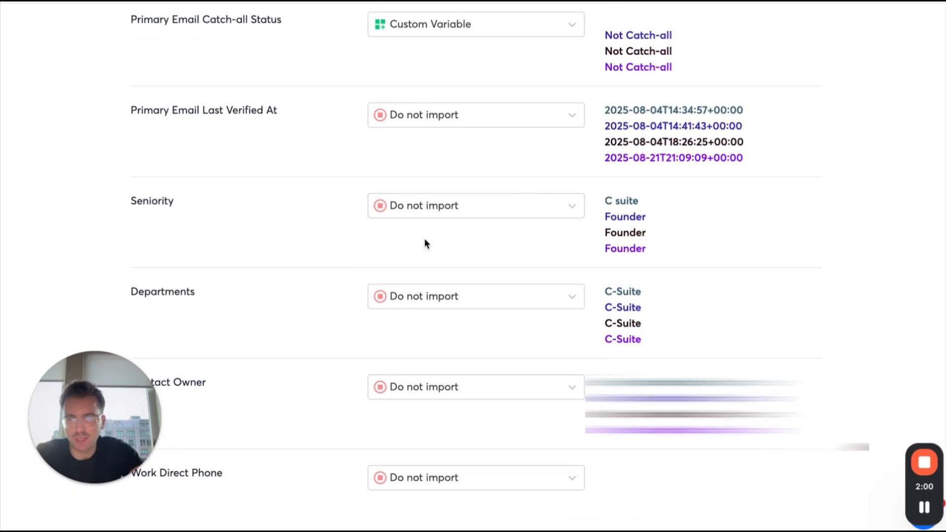
{"action": "scroll", "coordinate": [425, 238], "scroll_direction": "down", "scroll_amount": 2}
{"action": "scroll", "coordinate": [440, 232], "scroll_direction": "down", "scroll_amount": 2}
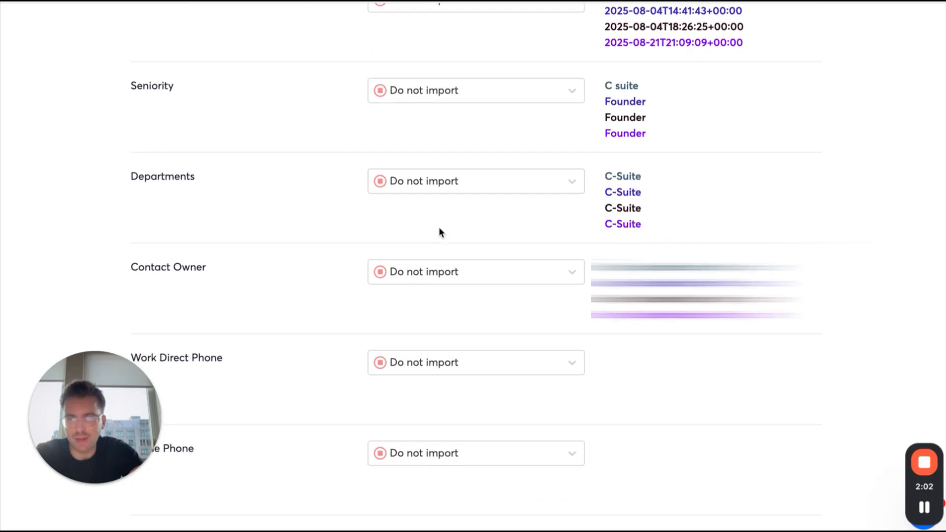
{"action": "scroll", "coordinate": [501, 111], "scroll_direction": "down", "scroll_amount": 2}
{"action": "scroll", "coordinate": [500, 109], "scroll_direction": "down", "scroll_amount": 1}
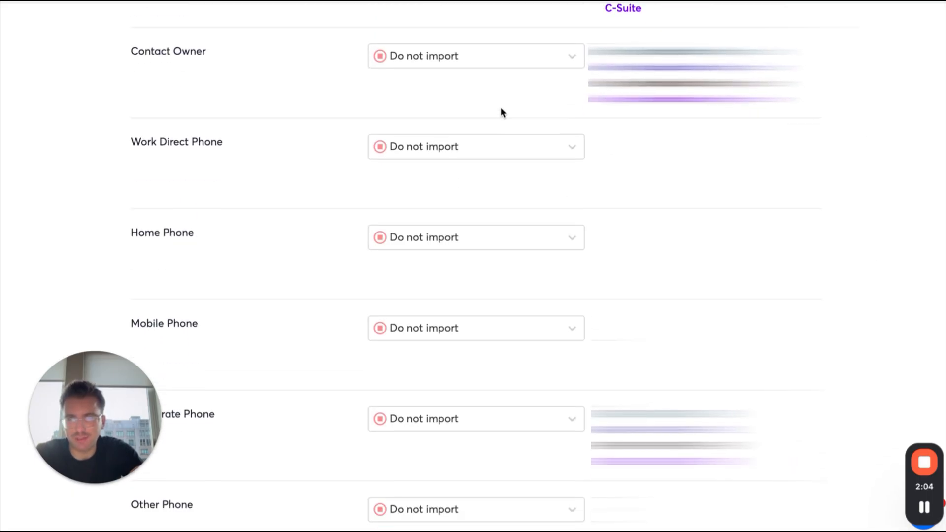
{"action": "scroll", "coordinate": [503, 114], "scroll_direction": "down", "scroll_amount": 2}
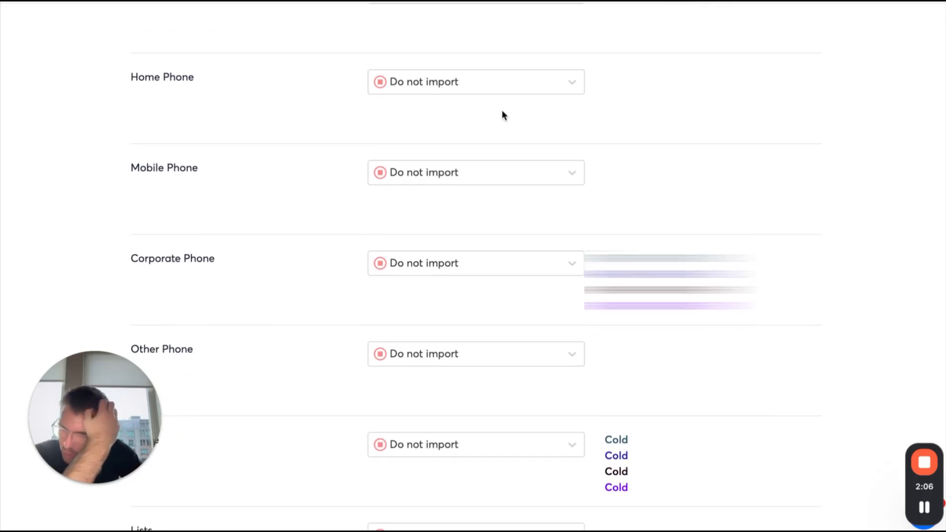
{"action": "scroll", "coordinate": [520, 246], "scroll_direction": "down", "scroll_amount": 5}
{"action": "scroll", "coordinate": [517, 255], "scroll_direction": "down", "scroll_amount": 6}
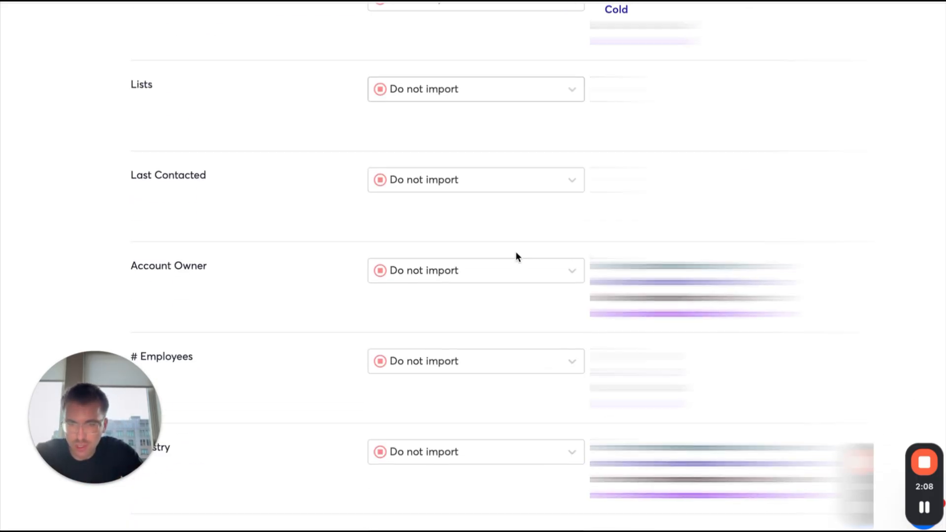
{"action": "scroll", "coordinate": [516, 255], "scroll_direction": "down", "scroll_amount": 4}
{"action": "scroll", "coordinate": [517, 255], "scroll_direction": "down", "scroll_amount": 7}
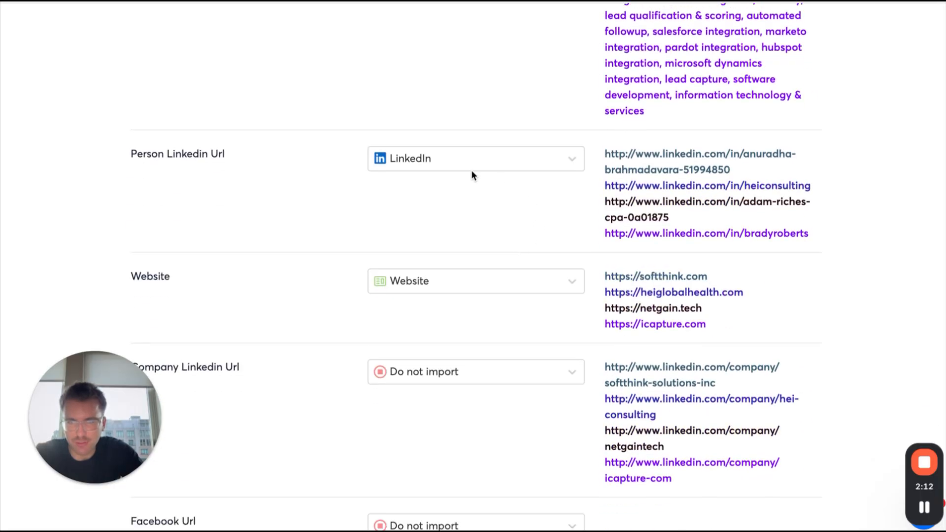
{"action": "scroll", "coordinate": [550, 168], "scroll_direction": "down", "scroll_amount": 2}
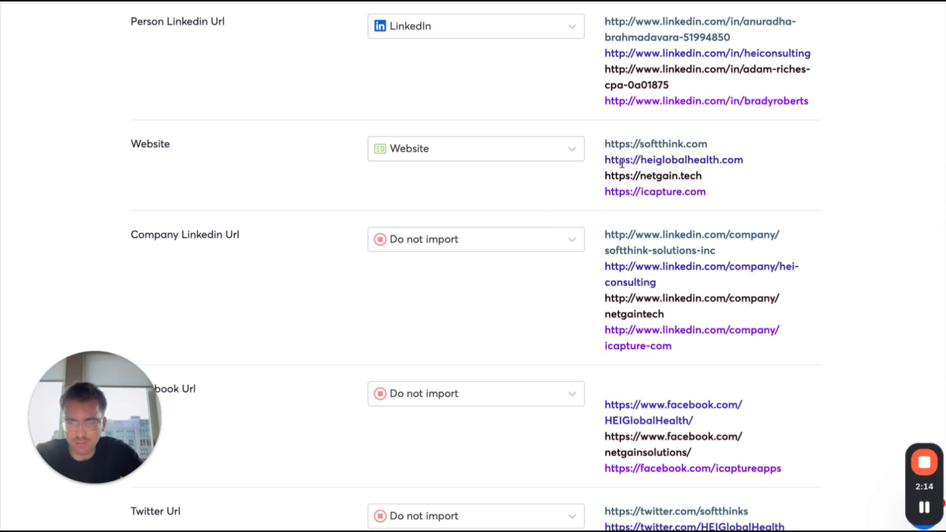
Map the "Company Linkedin Url" column to Custom Variable
{"action": "scroll", "coordinate": [575, 170], "scroll_direction": "down", "scroll_amount": 2}
{"action": "left_click", "coordinate": [544, 112]}
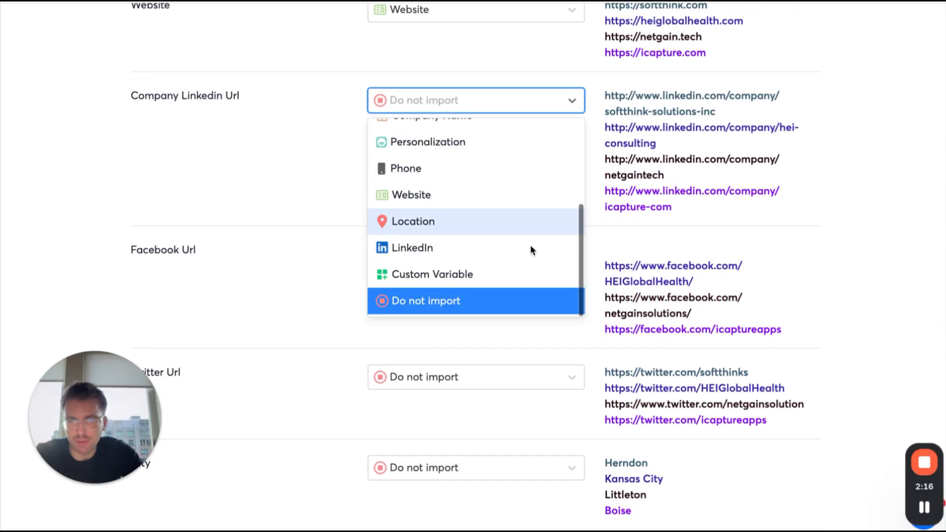
{"action": "left_click", "coordinate": [490, 280]}
Set the "Number of Retail Locations" column to Do not import
{"action": "scroll", "coordinate": [290, 106], "scroll_direction": "down", "scroll_amount": 10}
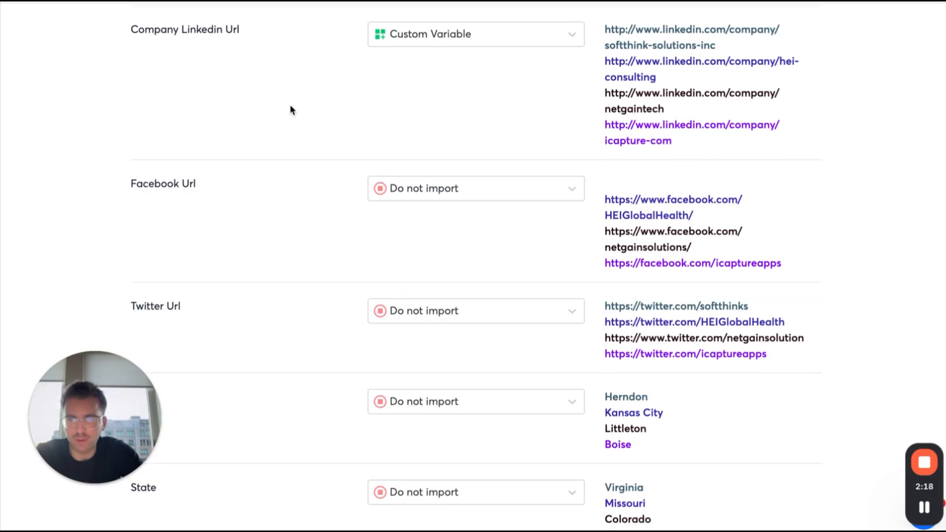
{"action": "scroll", "coordinate": [290, 105], "scroll_direction": "down", "scroll_amount": 12}
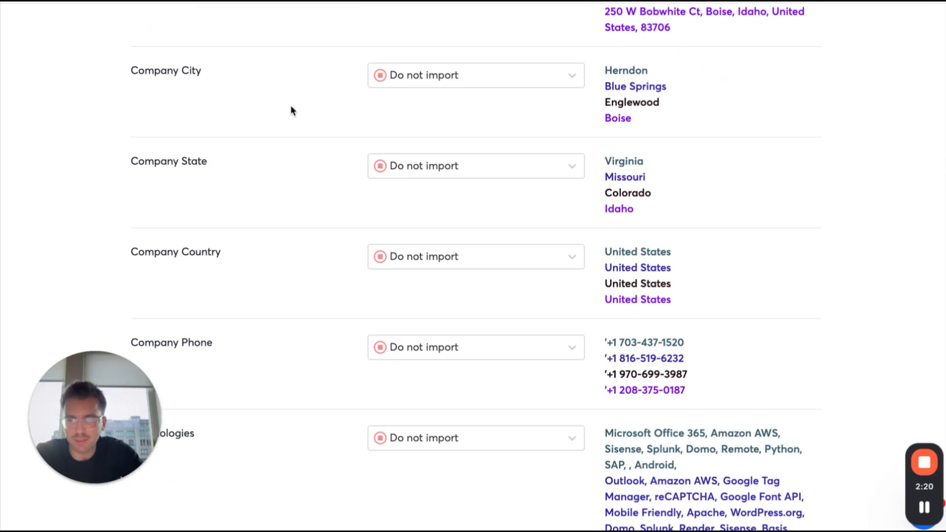
{"action": "scroll", "coordinate": [291, 106], "scroll_direction": "down", "scroll_amount": 12}
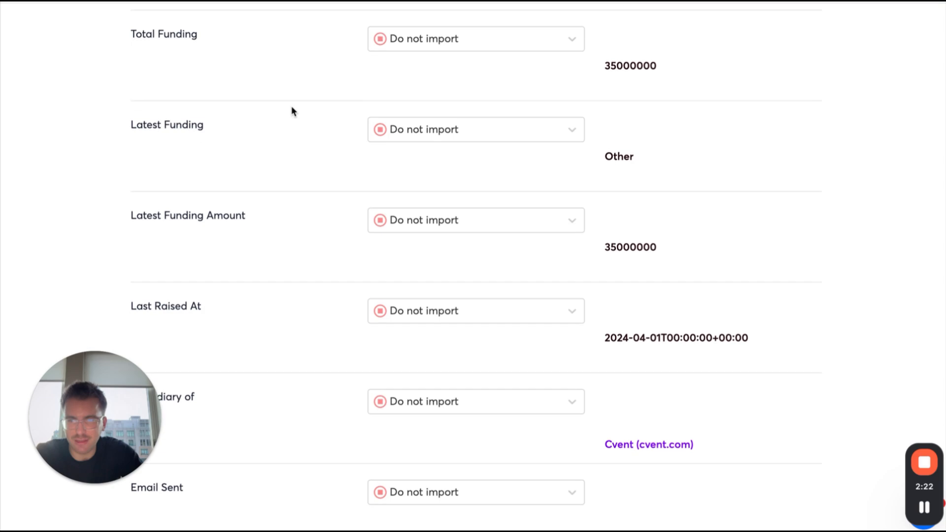
{"action": "scroll", "coordinate": [291, 105], "scroll_direction": "down", "scroll_amount": 4}
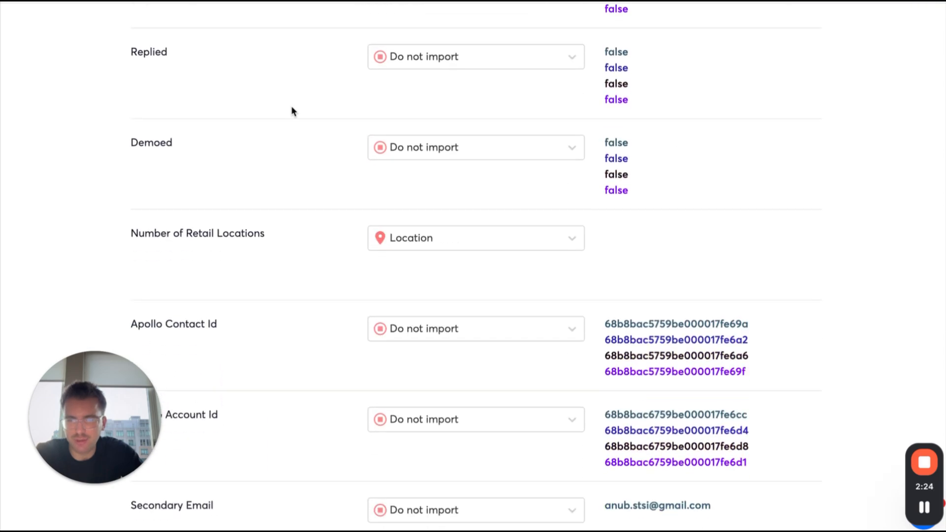
{"action": "left_click", "coordinate": [382, 96]}
{"action": "scroll", "coordinate": [398, 168], "scroll_direction": "up", "scroll_amount": 2}
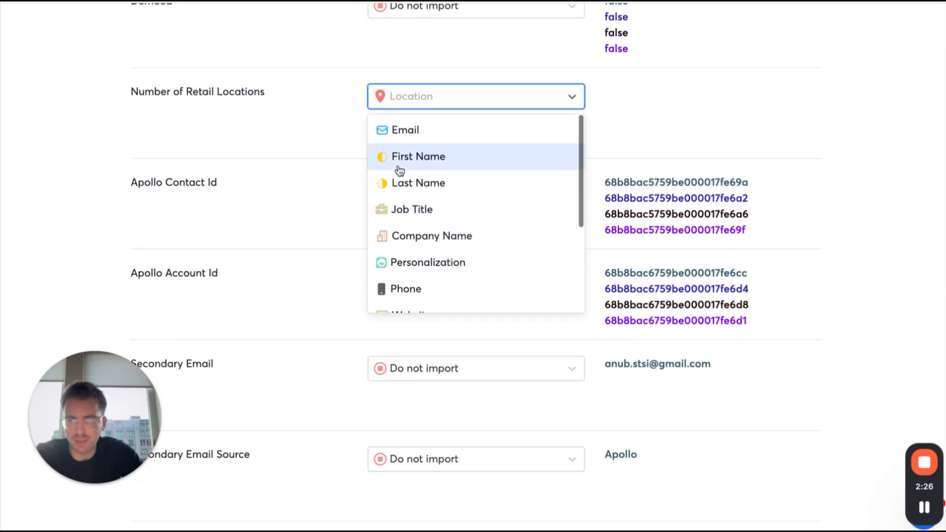
{"action": "scroll", "coordinate": [398, 165], "scroll_direction": "down", "scroll_amount": 4}
{"action": "left_click", "coordinate": [392, 306]}
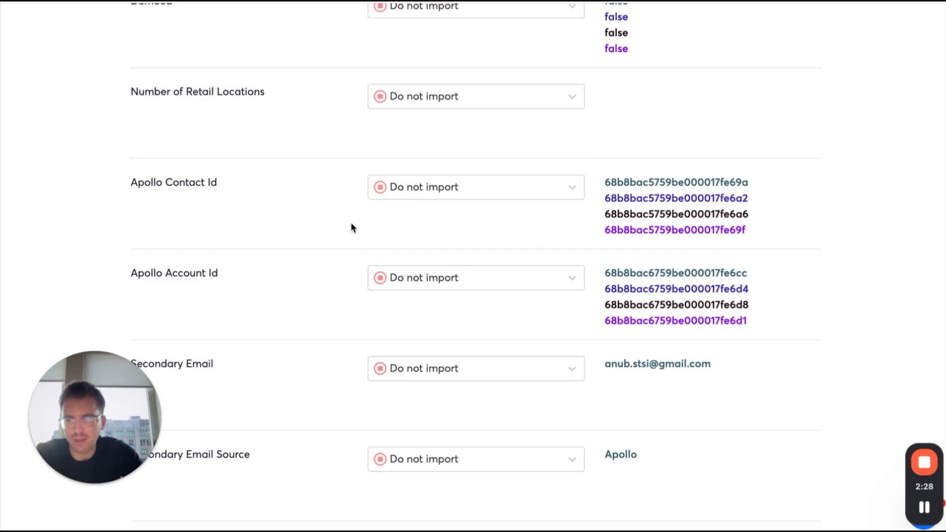
Upload all the CSV contacts to the campaign with lead verification off, and confirm the upload
{"action": "scroll", "coordinate": [351, 224], "scroll_direction": "down", "scroll_amount": 7}
{"action": "scroll", "coordinate": [350, 224], "scroll_direction": "down", "scroll_amount": 9}
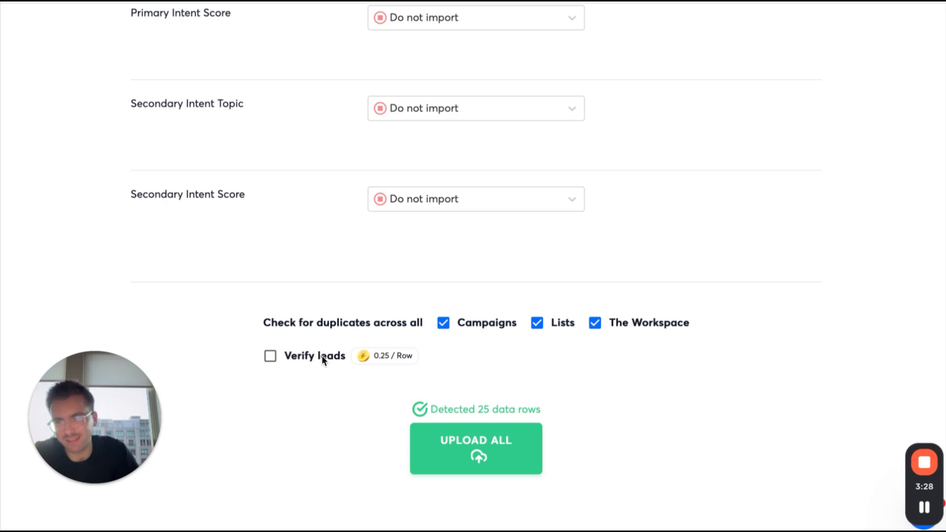
{"action": "left_click", "coordinate": [270, 356]}
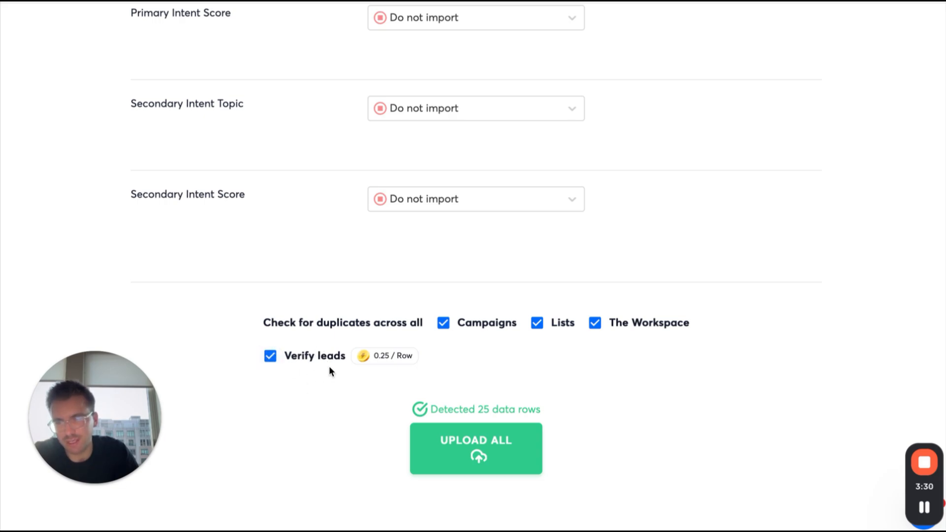
{"action": "left_click", "coordinate": [270, 356]}
{"action": "scroll", "coordinate": [386, 403], "scroll_direction": "down", "scroll_amount": 1}
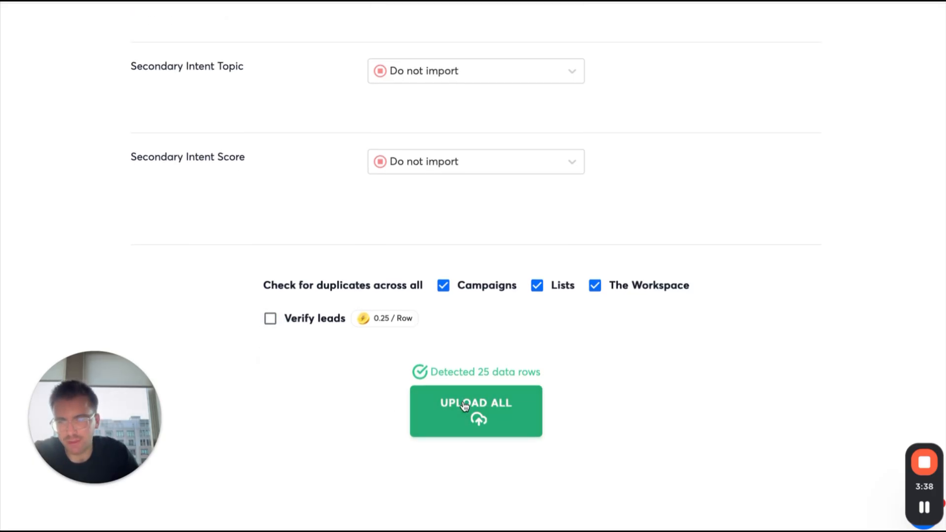
{"action": "left_click", "coordinate": [442, 402]}
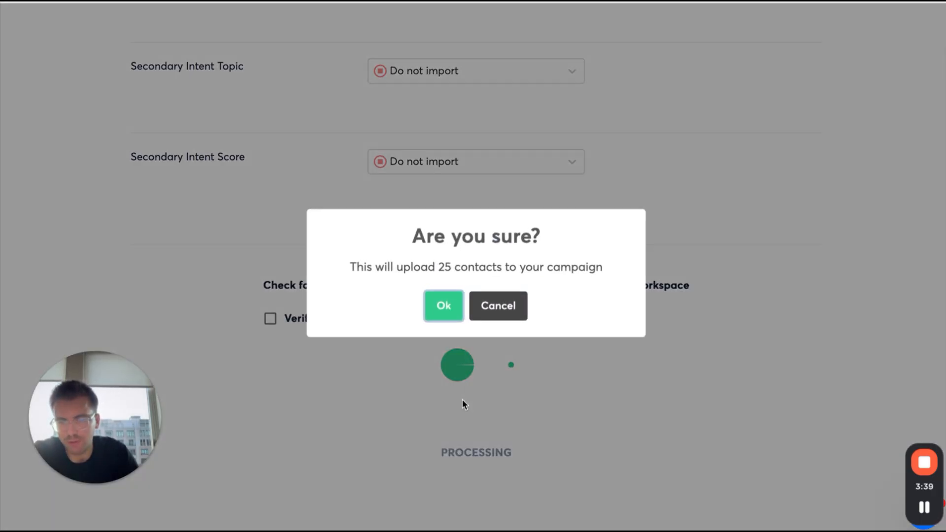
{"action": "left_click", "coordinate": [443, 314]}
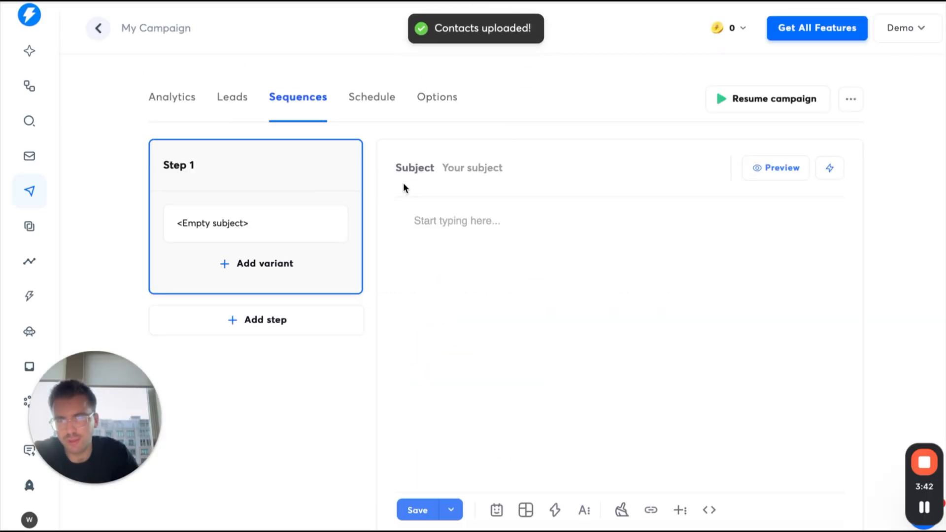
Open the campaign's lead list, look through the uploaded contacts and reload the page to refresh their details
{"action": "left_click", "coordinate": [234, 97]}
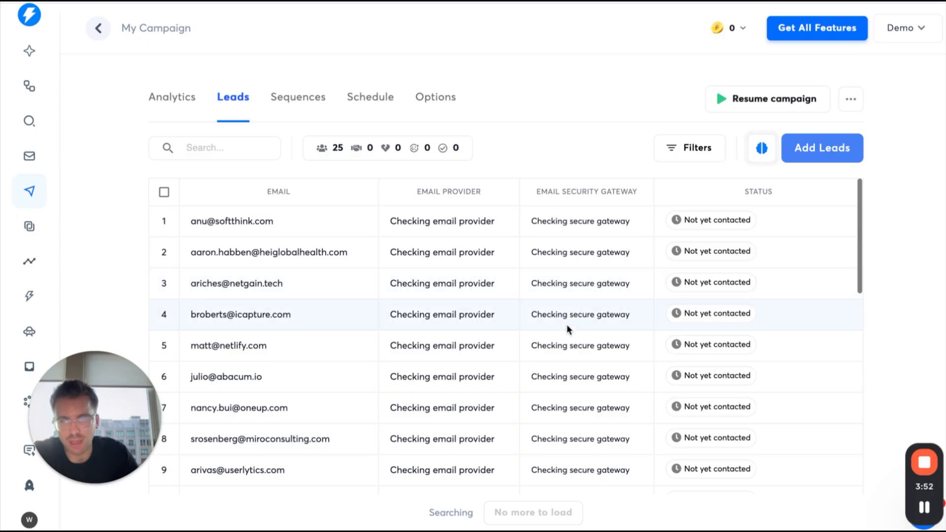
{"action": "scroll", "coordinate": [550, 245], "scroll_direction": "down", "scroll_amount": 3}
{"action": "scroll", "coordinate": [550, 245], "scroll_direction": "up", "scroll_amount": 3}
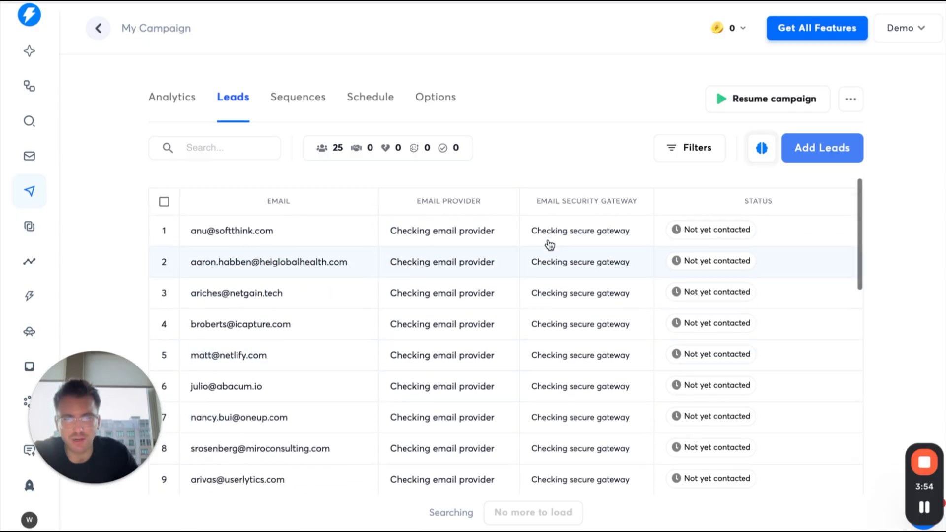
{"action": "scroll", "coordinate": [750, 278], "scroll_direction": "down", "scroll_amount": 1}
{"action": "scroll", "coordinate": [751, 280], "scroll_direction": "up", "scroll_amount": 1}
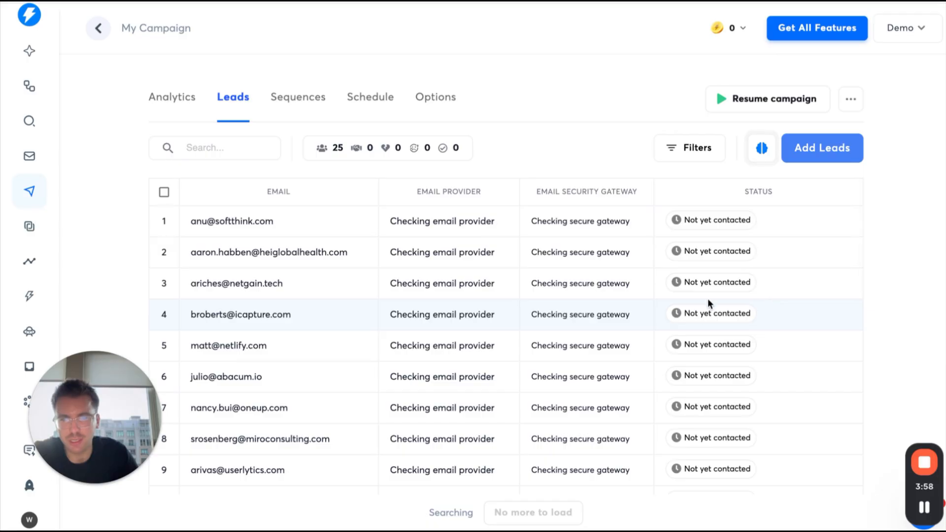
{"action": "scroll", "coordinate": [607, 263], "scroll_direction": "down", "scroll_amount": 3}
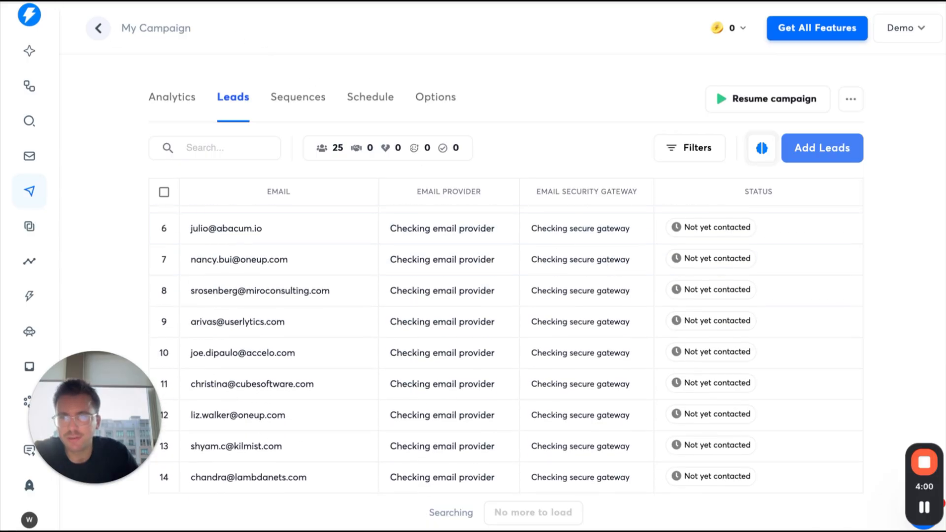
{"action": "key", "text": "super+r"}
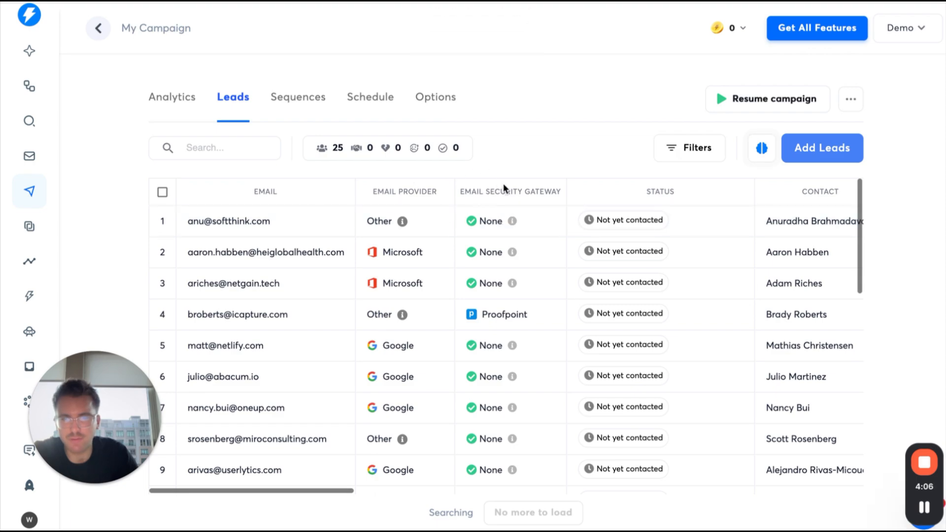
Examine the imported lead columns, from email provider, contact and company details through to the custom variables such as Email Status and catch-all status
{"action": "scroll", "coordinate": [472, 310], "scroll_direction": "right", "scroll_amount": 10}
{"action": "scroll", "coordinate": [474, 309], "scroll_direction": "right", "scroll_amount": 8}
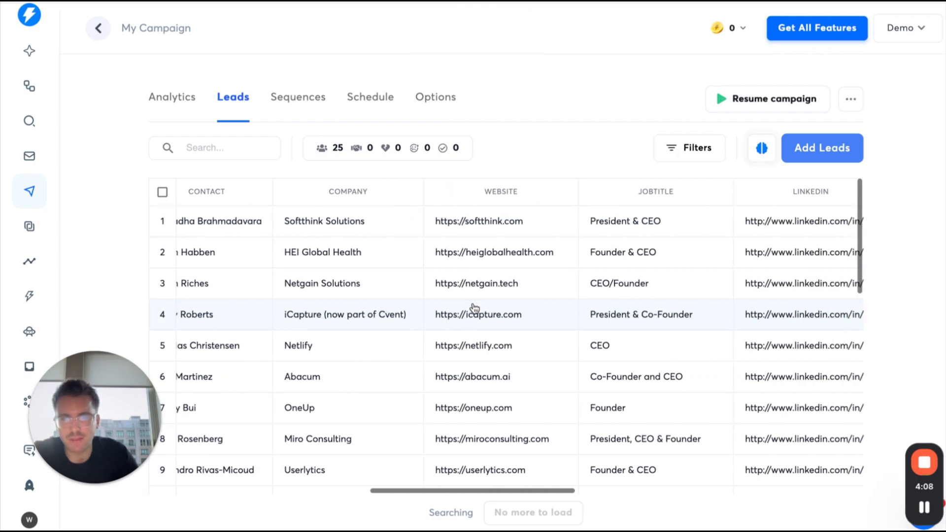
{"action": "scroll", "coordinate": [472, 308], "scroll_direction": "right", "scroll_amount": 8}
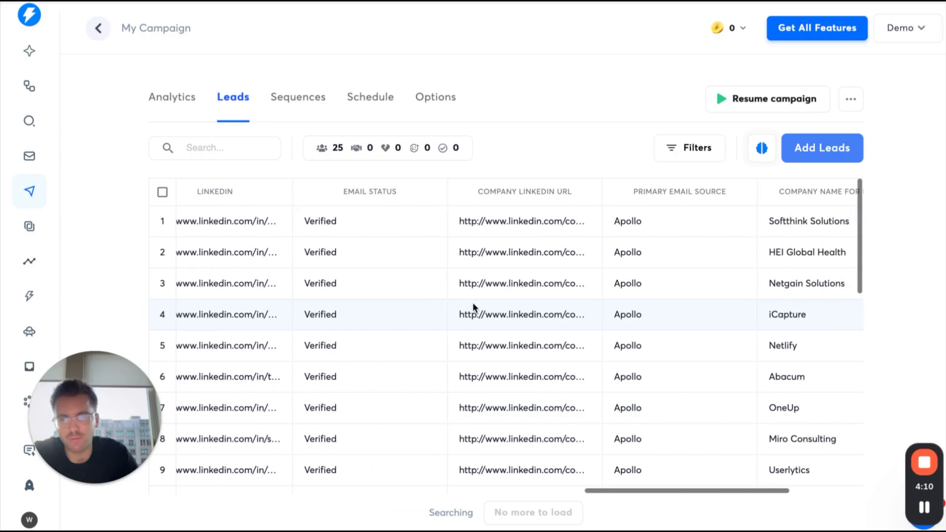
{"action": "scroll", "coordinate": [468, 300], "scroll_direction": "right", "scroll_amount": 2}
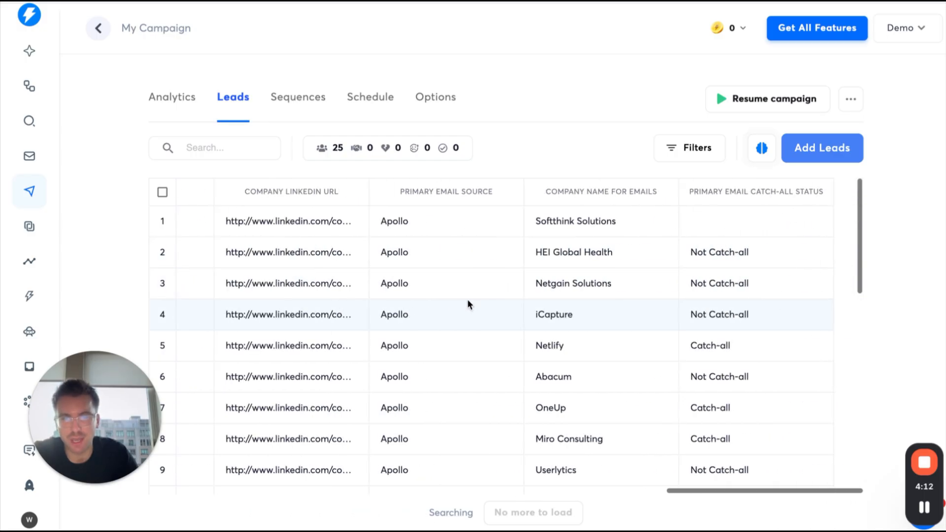
{"action": "scroll", "coordinate": [469, 303], "scroll_direction": "left", "scroll_amount": 20}
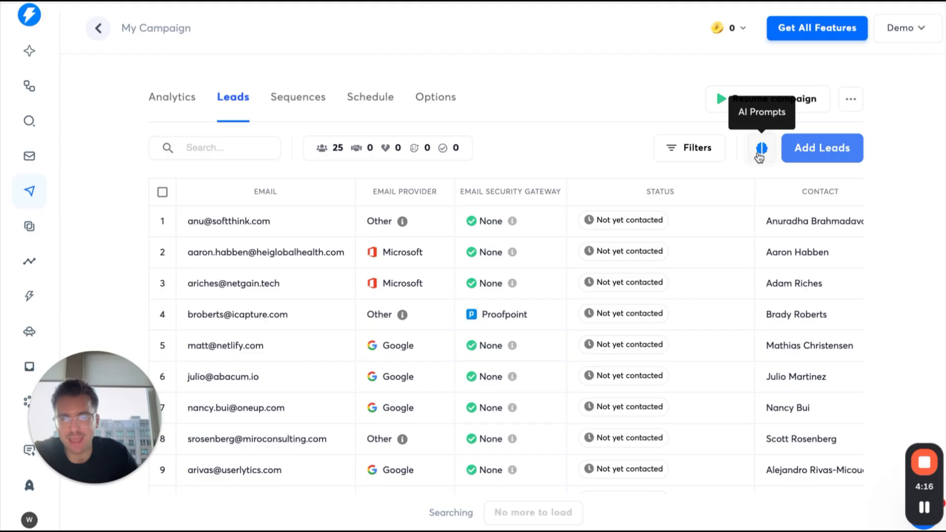
{"action": "scroll", "coordinate": [560, 294], "scroll_direction": "right", "scroll_amount": 3}
{"action": "scroll", "coordinate": [560, 295], "scroll_direction": "right", "scroll_amount": 10}
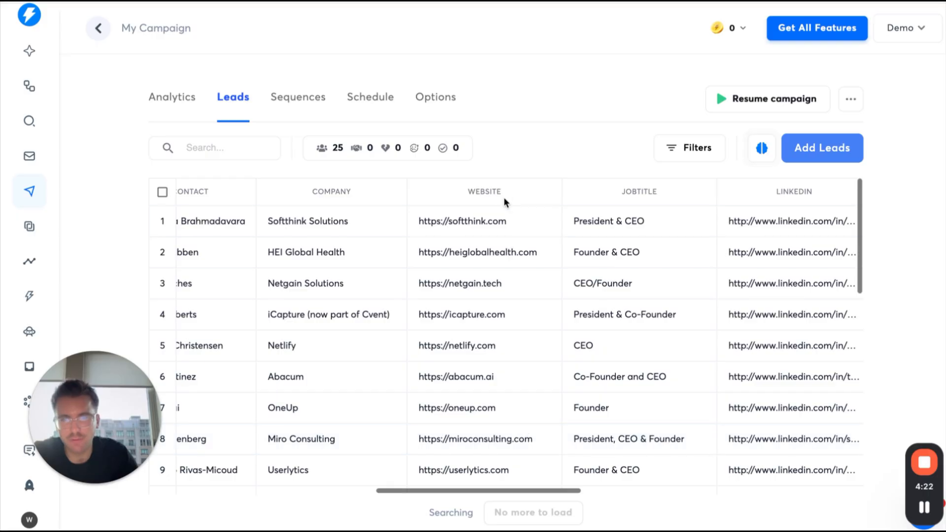
{"action": "scroll", "coordinate": [581, 340], "scroll_direction": "right", "scroll_amount": 1}
{"action": "scroll", "coordinate": [579, 335], "scroll_direction": "right", "scroll_amount": 7}
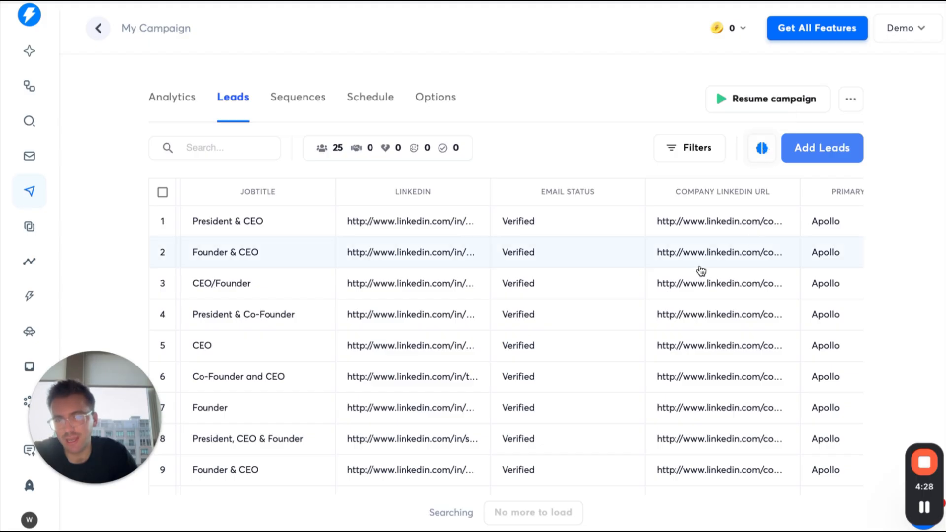
{"action": "scroll", "coordinate": [693, 270], "scroll_direction": "left", "scroll_amount": 10}
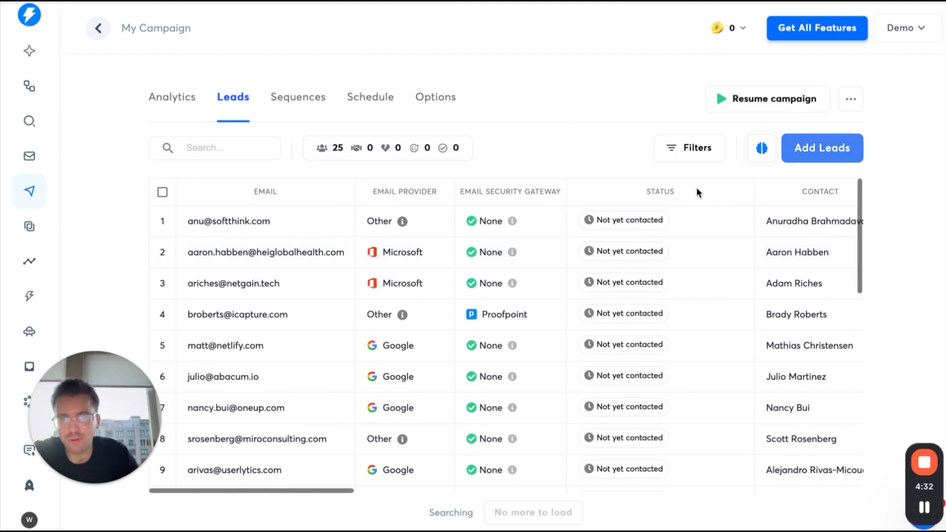
View the available sources for adding leads, and the Lead Status choices in the lead filters
{"action": "left_click", "coordinate": [839, 148]}
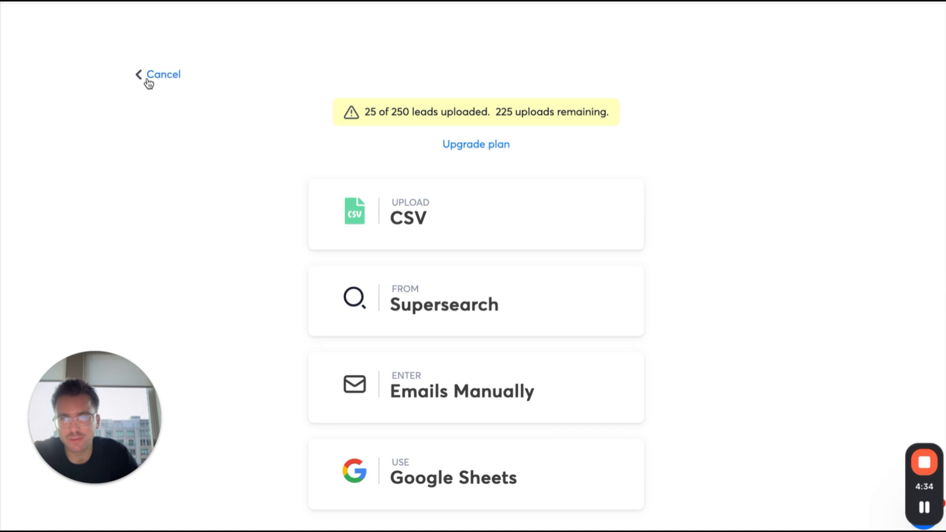
{"action": "left_click", "coordinate": [149, 82]}
{"action": "left_click", "coordinate": [692, 148]}
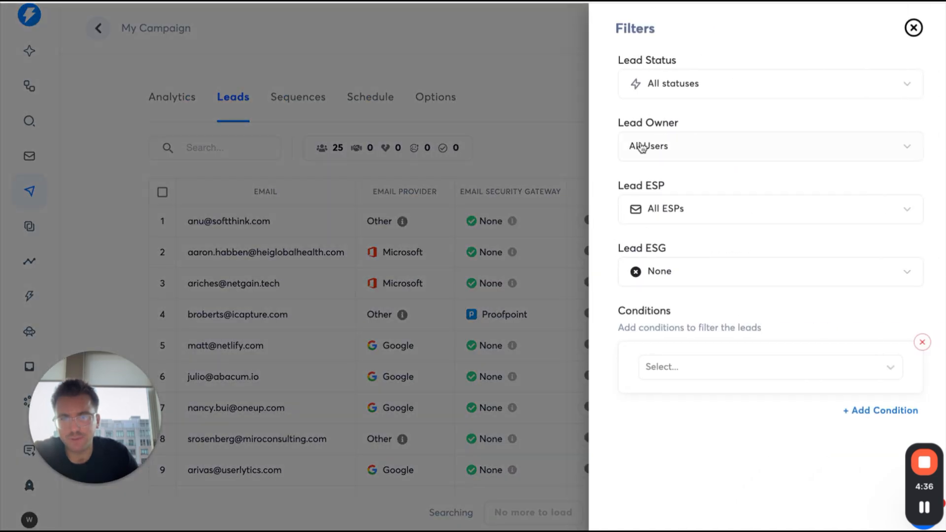
{"action": "left_click", "coordinate": [801, 83]}
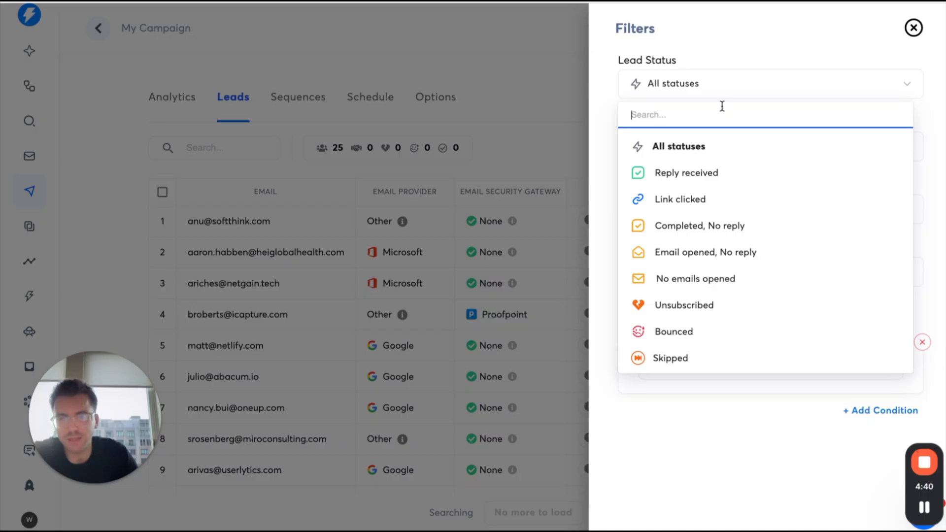
{"action": "left_click", "coordinate": [723, 81]}
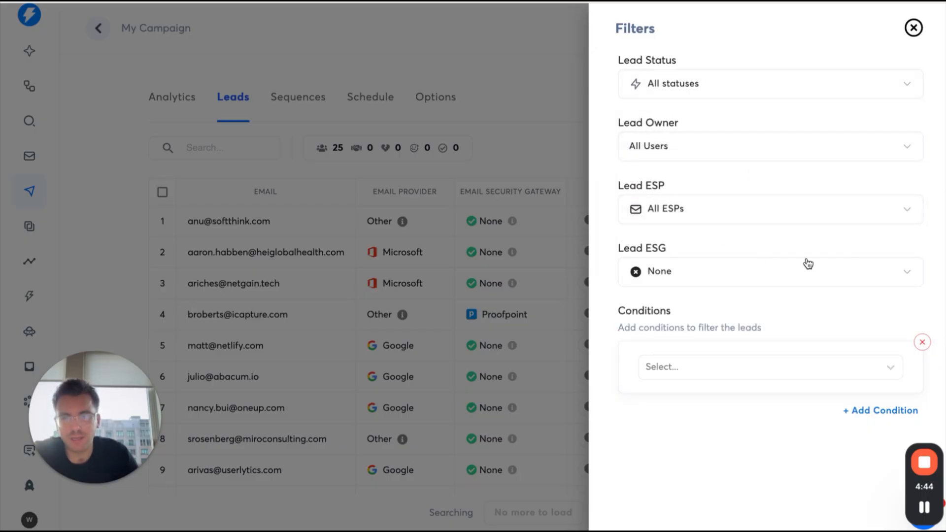
{"action": "left_click", "coordinate": [913, 27]}
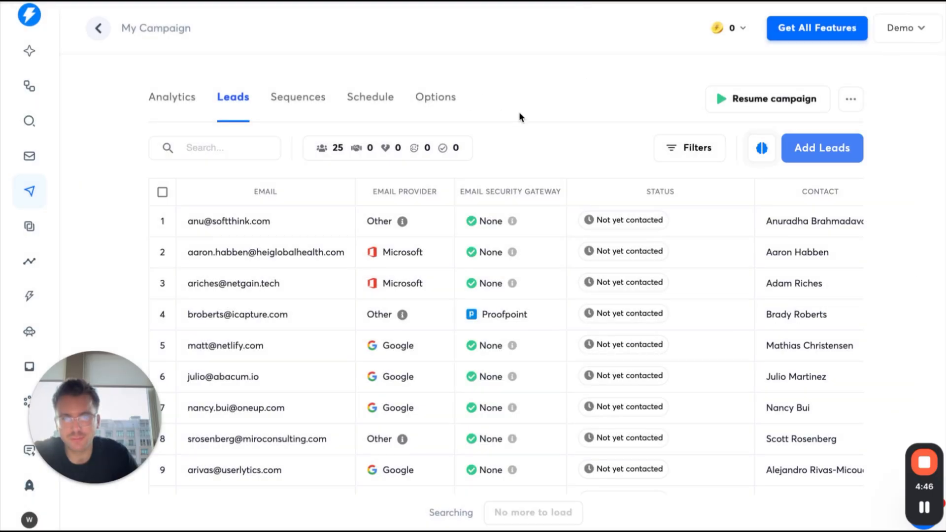
View the campaign's email sequence editor, and check the timing and timezone options of its sending schedule
{"action": "left_click", "coordinate": [300, 97]}
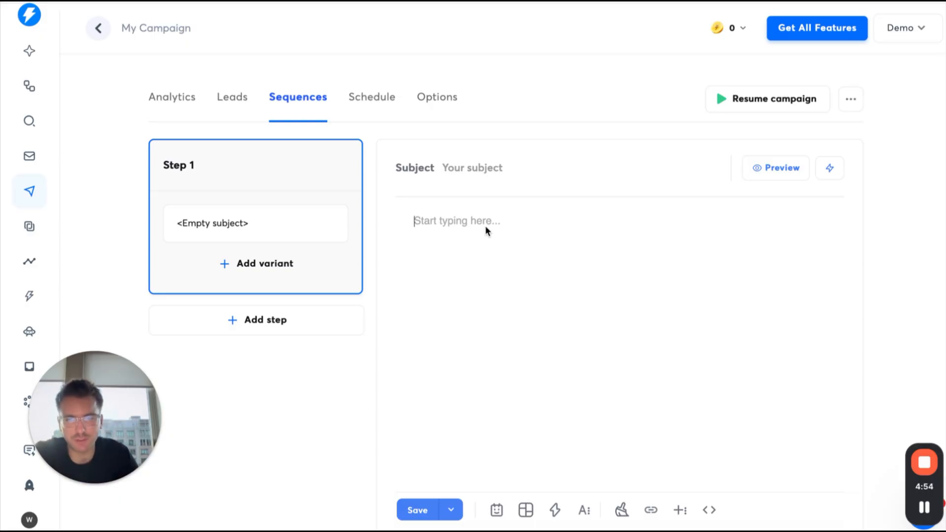
{"action": "left_click", "coordinate": [375, 99]}
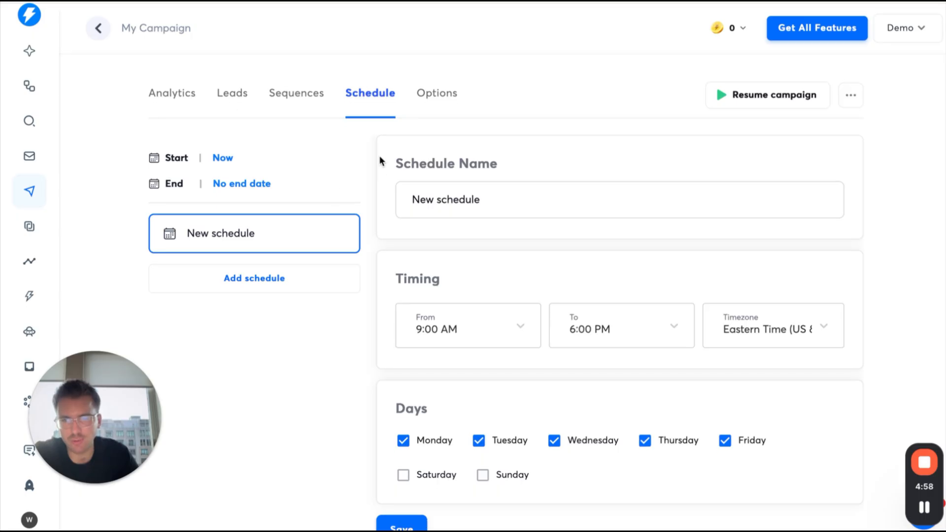
{"action": "scroll", "coordinate": [380, 157], "scroll_direction": "down", "scroll_amount": 1}
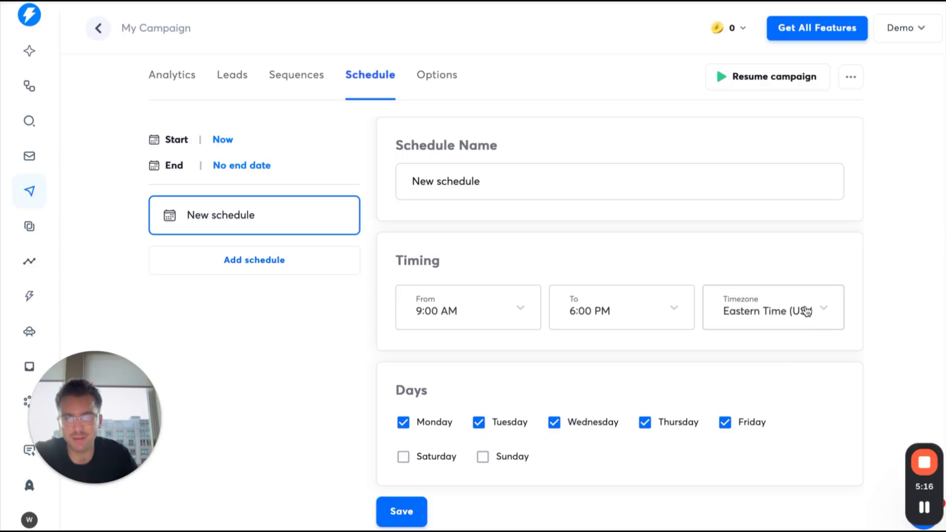
{"action": "left_click", "coordinate": [806, 311]}
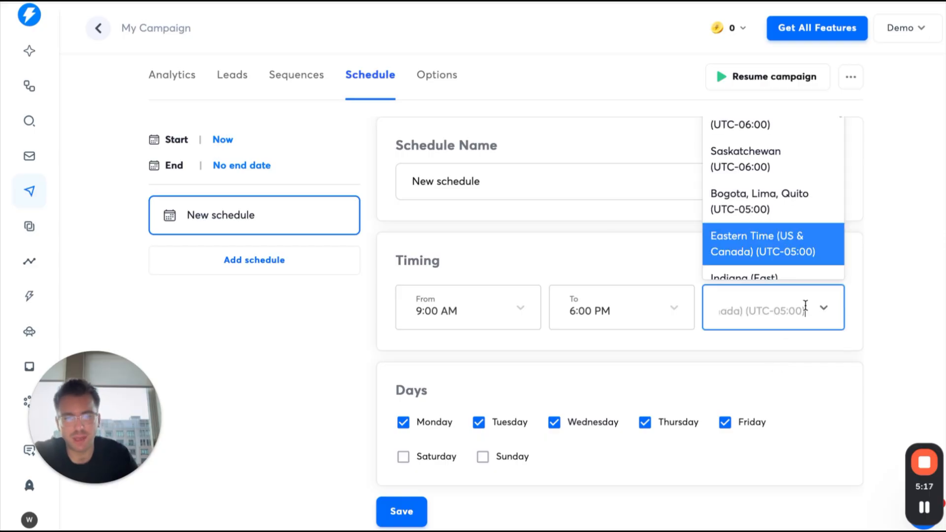
{"action": "left_click", "coordinate": [778, 309]}
{"action": "left_click", "coordinate": [868, 293]}
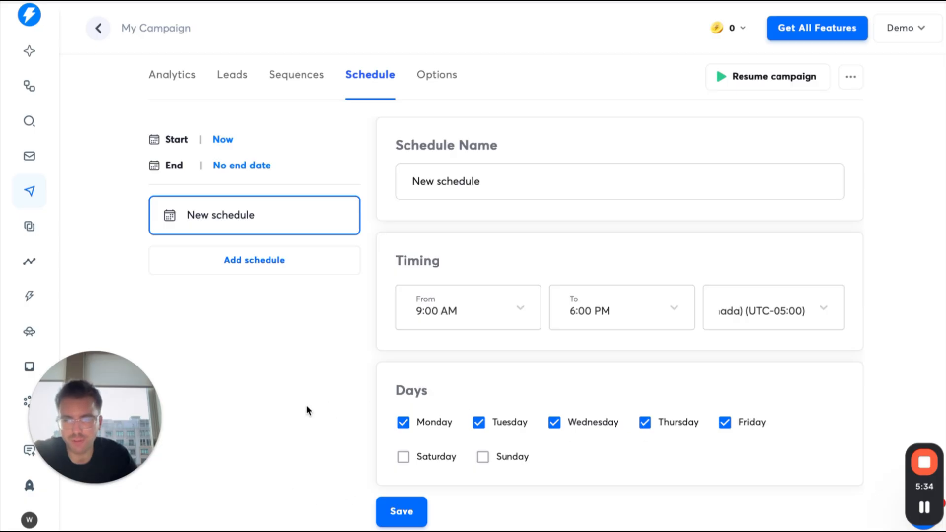
{"action": "scroll", "coordinate": [388, 349], "scroll_direction": "up", "scroll_amount": 1}
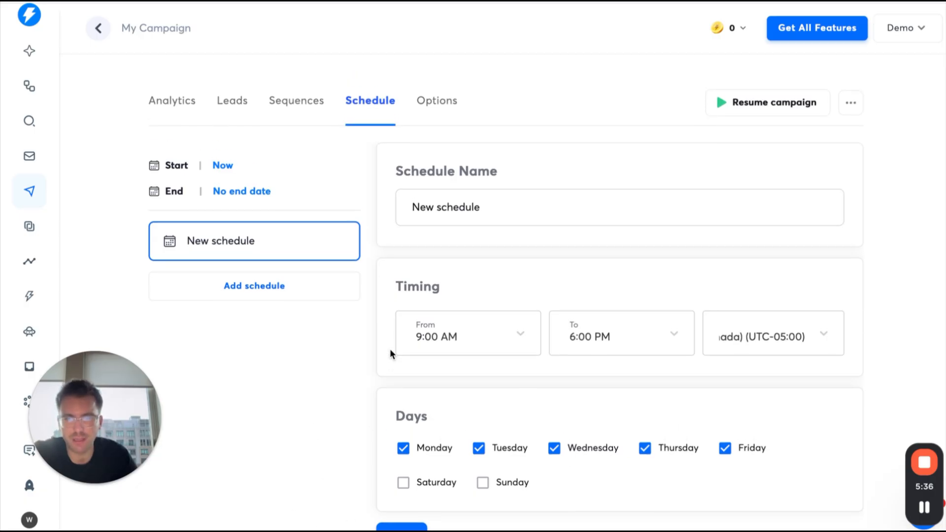
Rename the campaign's sending schedule to "Test New schedule" and save it
{"action": "scroll", "coordinate": [389, 349], "scroll_direction": "down", "scroll_amount": 1}
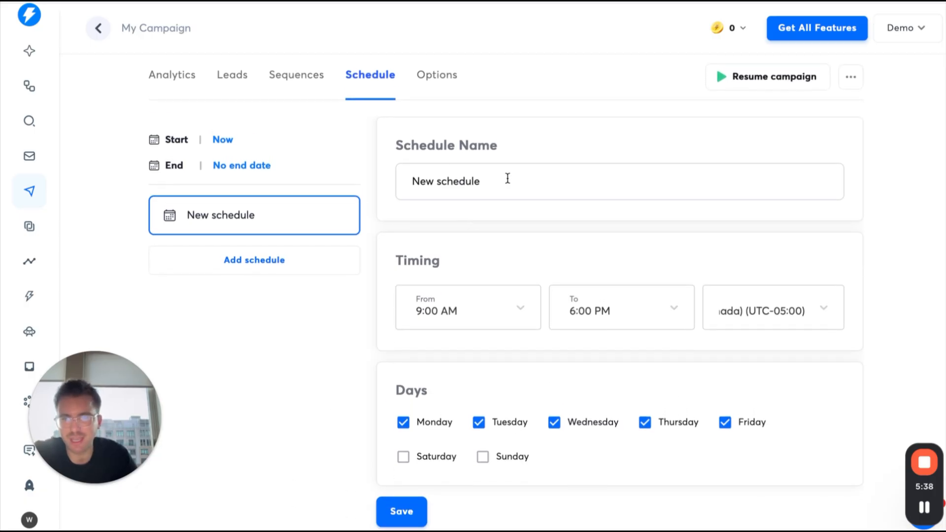
{"action": "left_click", "coordinate": [508, 181]}
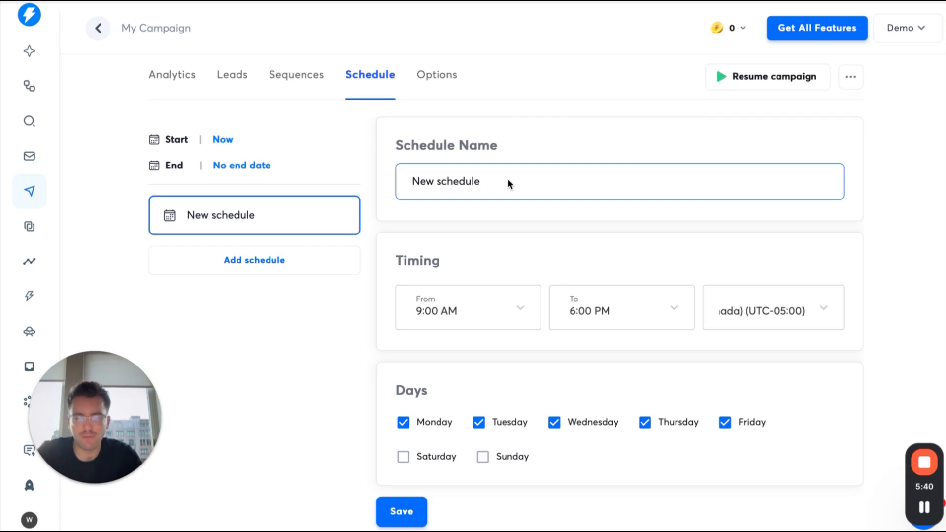
{"action": "key", "text": "Home"}
{"action": "type", "text": "Test"}
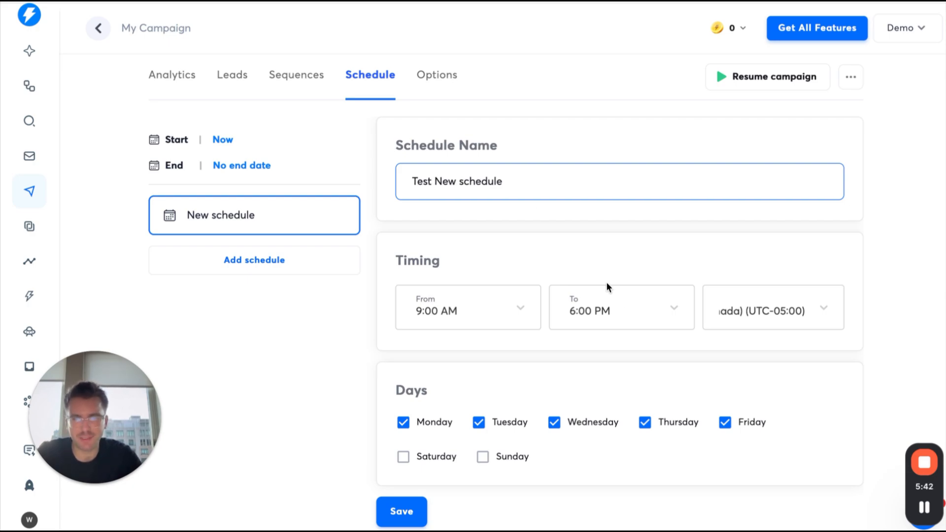
{"action": "left_click", "coordinate": [400, 510]}
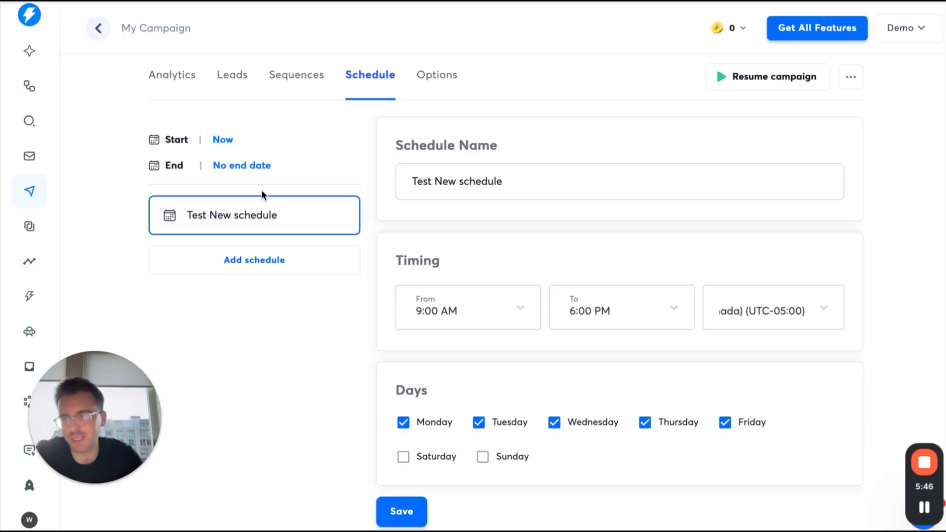
Set the campaign's start date to December 8, 2025
{"action": "left_click", "coordinate": [219, 140]}
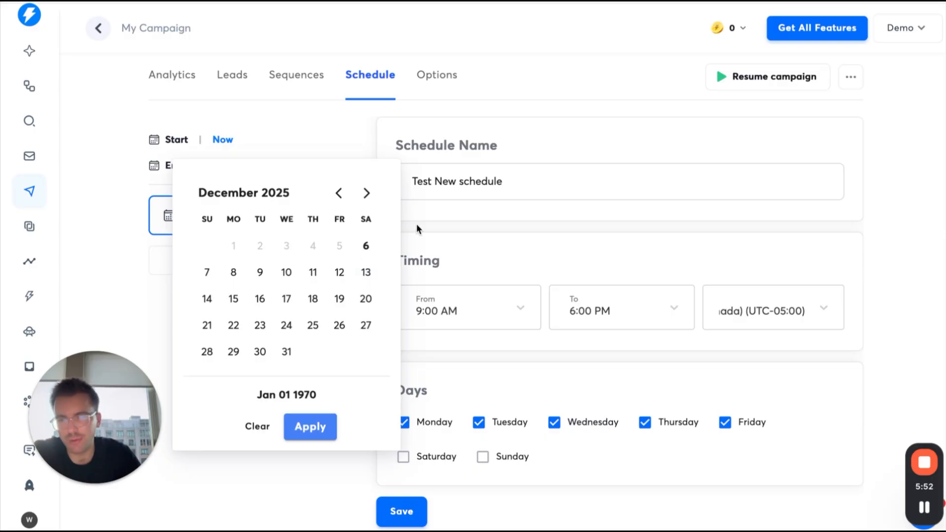
{"action": "left_click", "coordinate": [233, 272]}
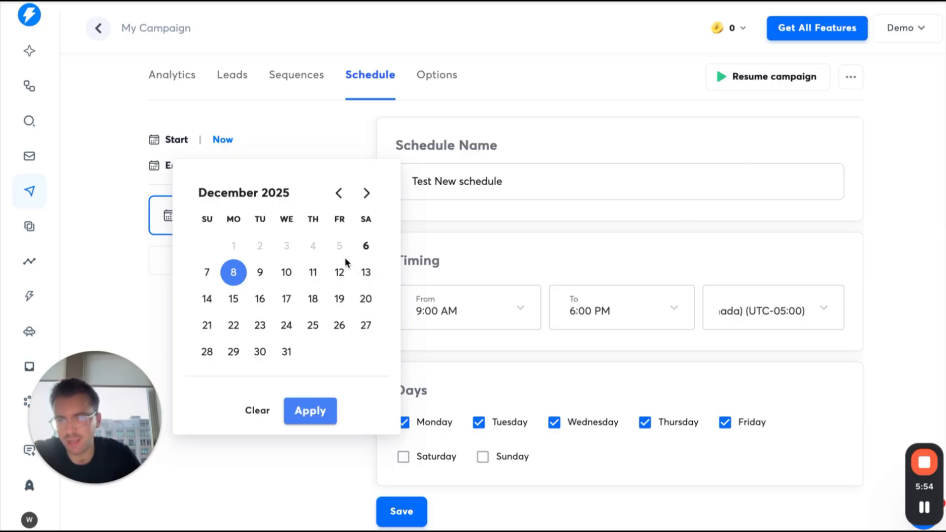
{"action": "left_click", "coordinate": [311, 413]}
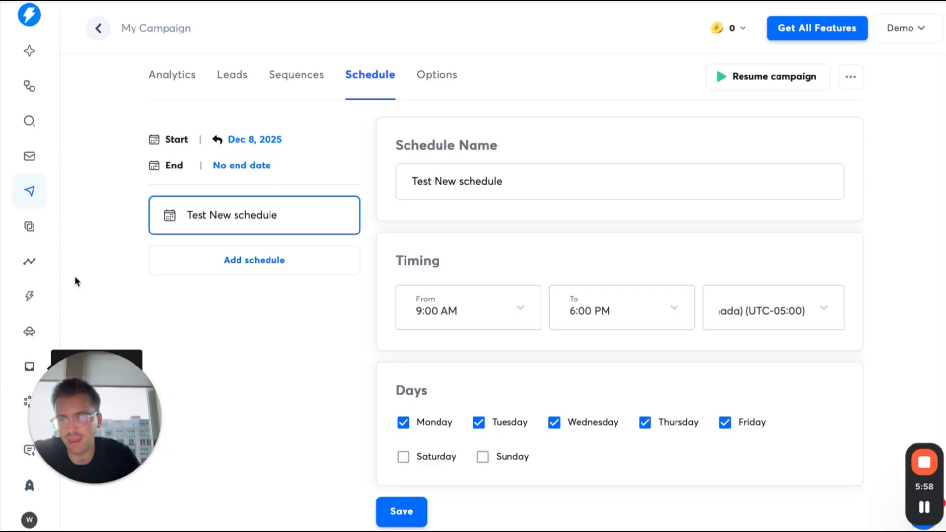
Open the campaign's options and check which email accounts are available to send from
{"action": "left_click", "coordinate": [434, 76]}
{"action": "scroll", "coordinate": [253, 170], "scroll_direction": "down", "scroll_amount": 1}
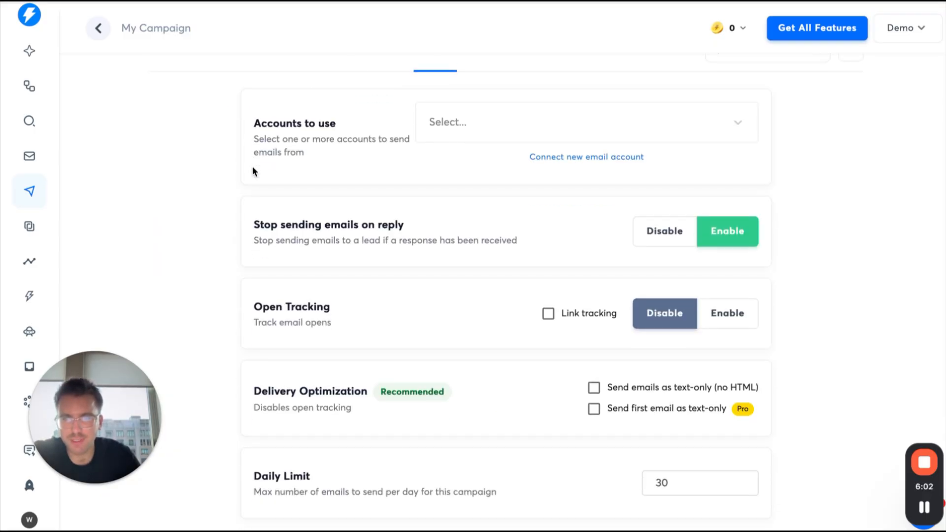
{"action": "left_click", "coordinate": [675, 120]}
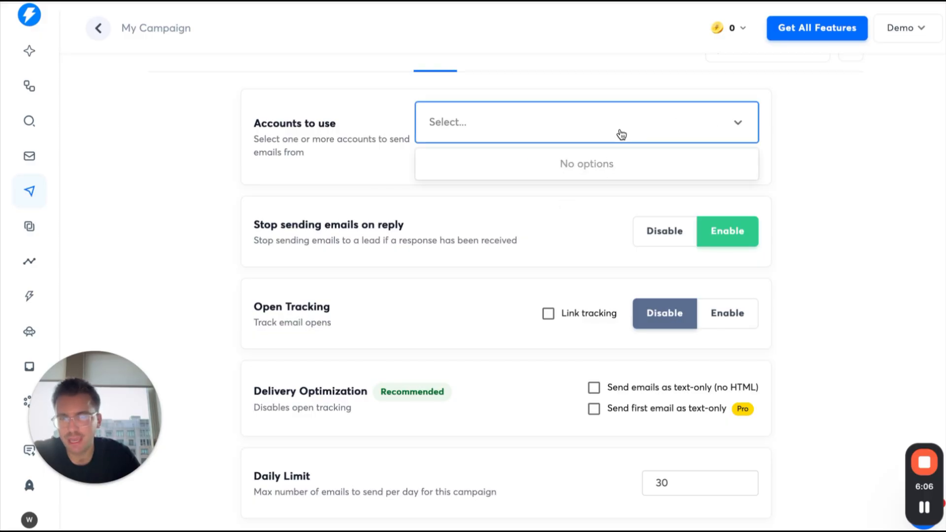
{"action": "left_click", "coordinate": [740, 125]}
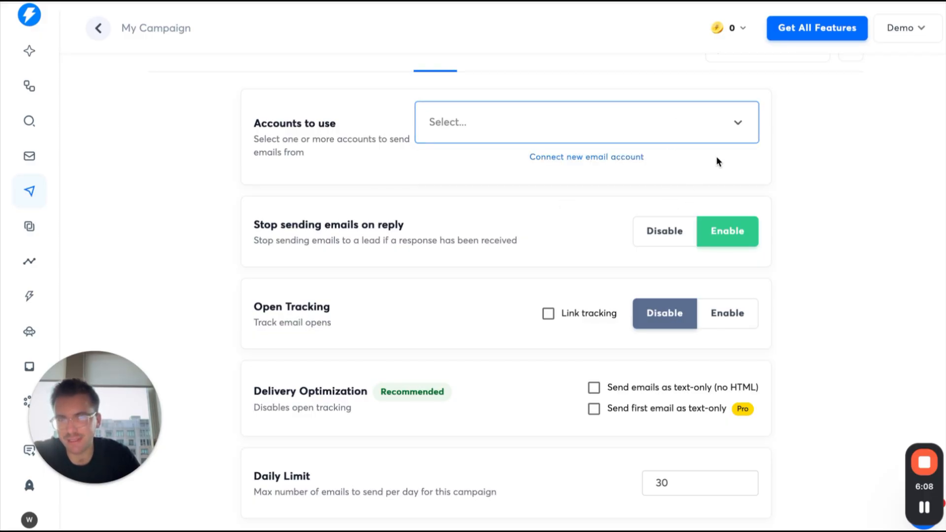
{"action": "left_click", "coordinate": [560, 140]}
{"action": "left_click", "coordinate": [738, 124]}
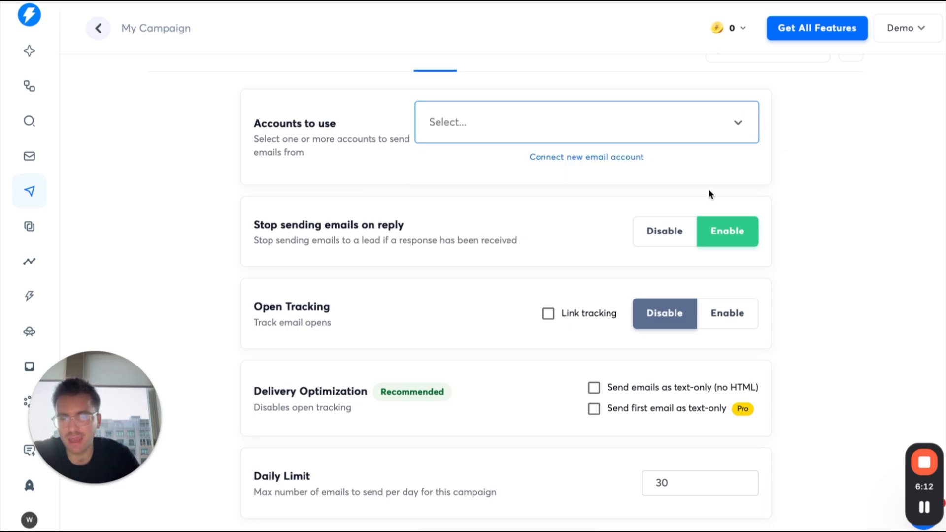
Look over the reply, tracking, delivery and daily limit options, and recheck the choices of sending accounts
{"action": "scroll", "coordinate": [709, 189], "scroll_direction": "up", "scroll_amount": 1}
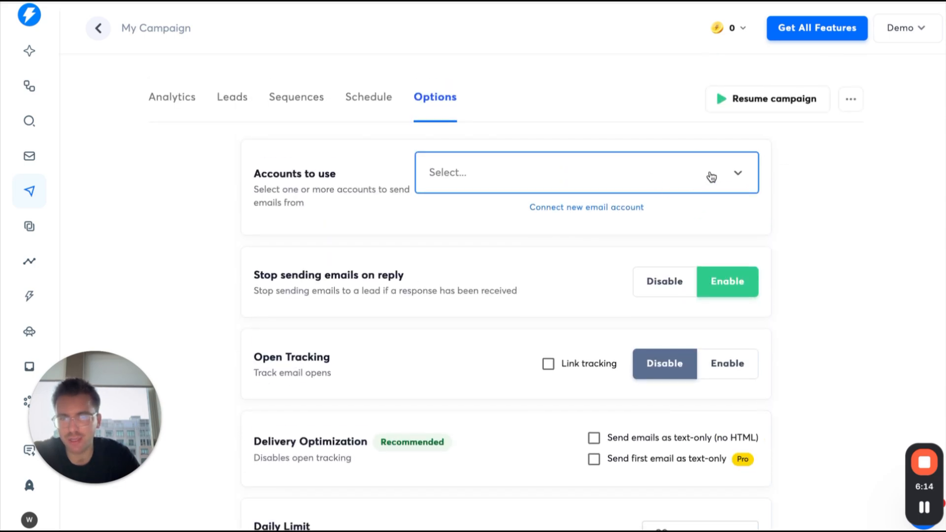
{"action": "scroll", "coordinate": [717, 266], "scroll_direction": "down", "scroll_amount": 3}
{"action": "scroll", "coordinate": [698, 377], "scroll_direction": "up", "scroll_amount": 1}
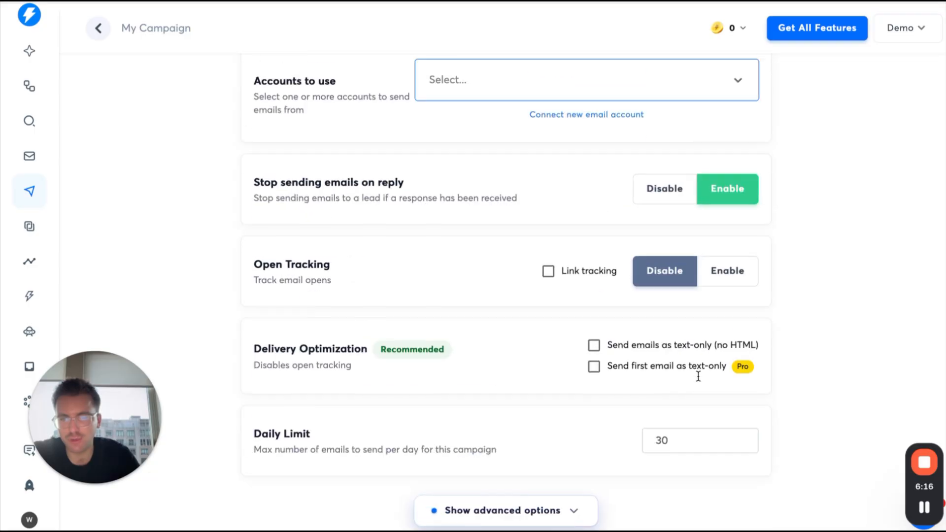
{"action": "scroll", "coordinate": [698, 376], "scroll_direction": "up", "scroll_amount": 2}
{"action": "left_click", "coordinate": [590, 117]}
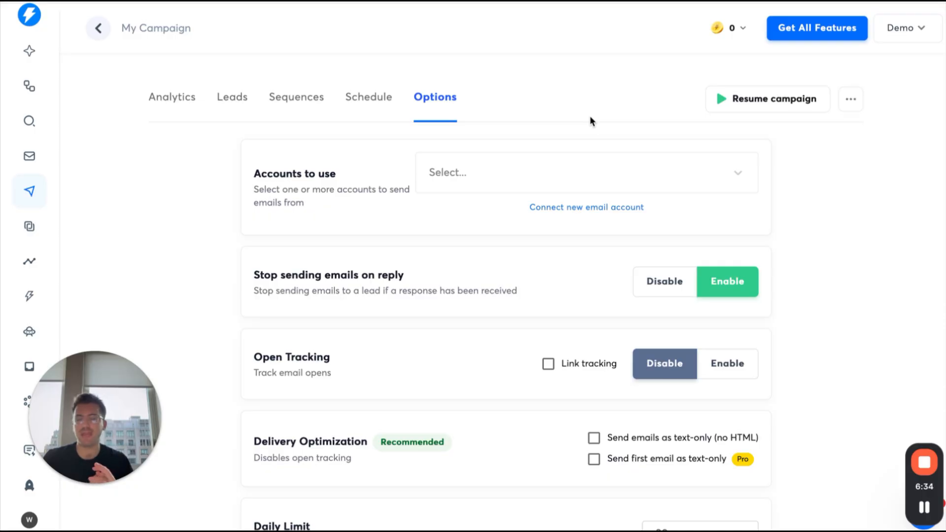
{"action": "scroll", "coordinate": [590, 121], "scroll_direction": "down", "scroll_amount": 4}
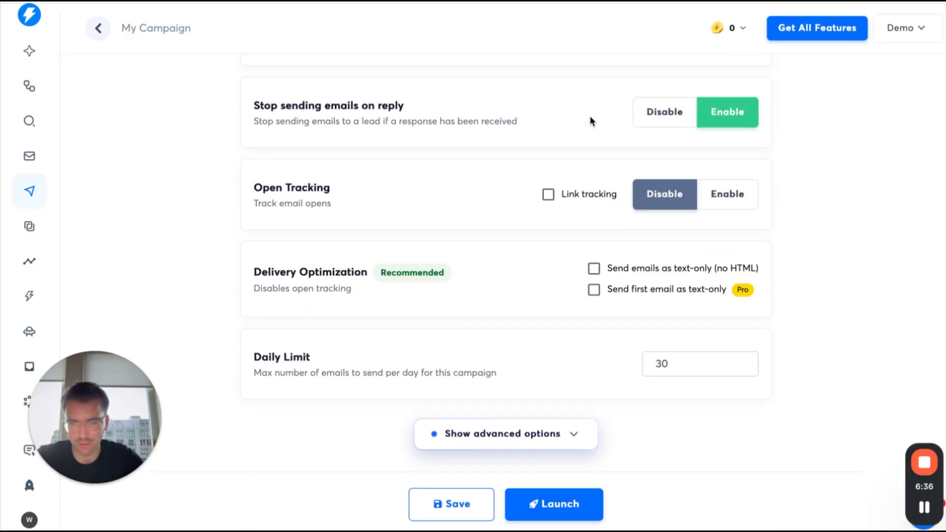
{"action": "scroll", "coordinate": [551, 301], "scroll_direction": "up", "scroll_amount": 4}
{"action": "left_click", "coordinate": [572, 172]}
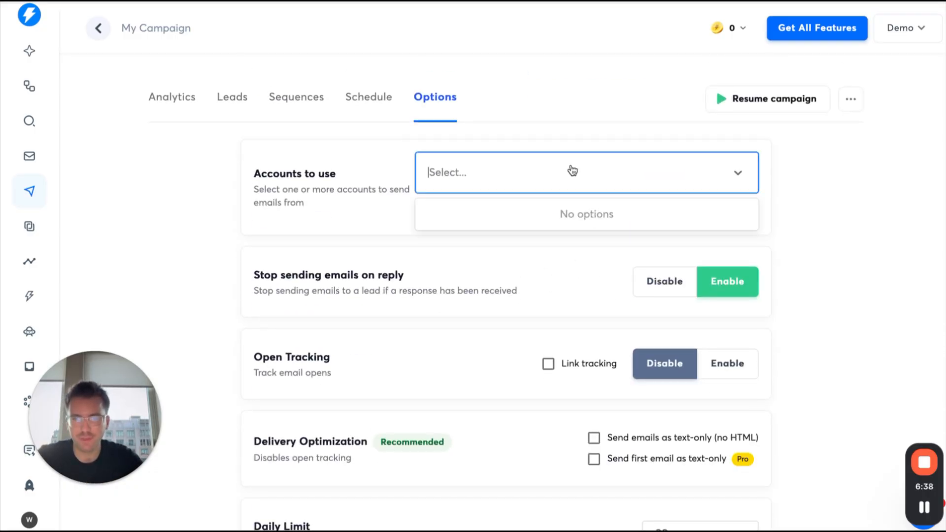
{"action": "left_click", "coordinate": [554, 79]}
Set the campaign's daily sending limit to 150 emails
{"action": "scroll", "coordinate": [516, 217], "scroll_direction": "down", "scroll_amount": 3}
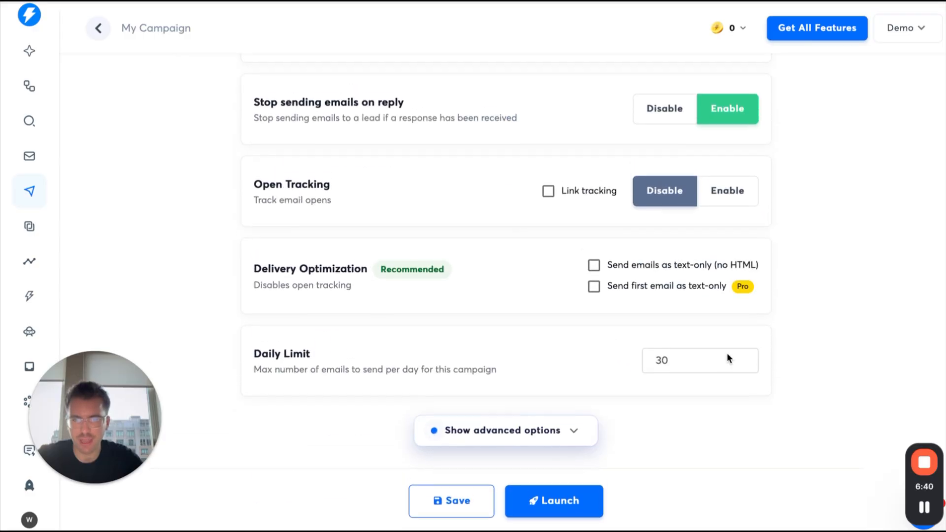
{"action": "left_click", "coordinate": [696, 366]}
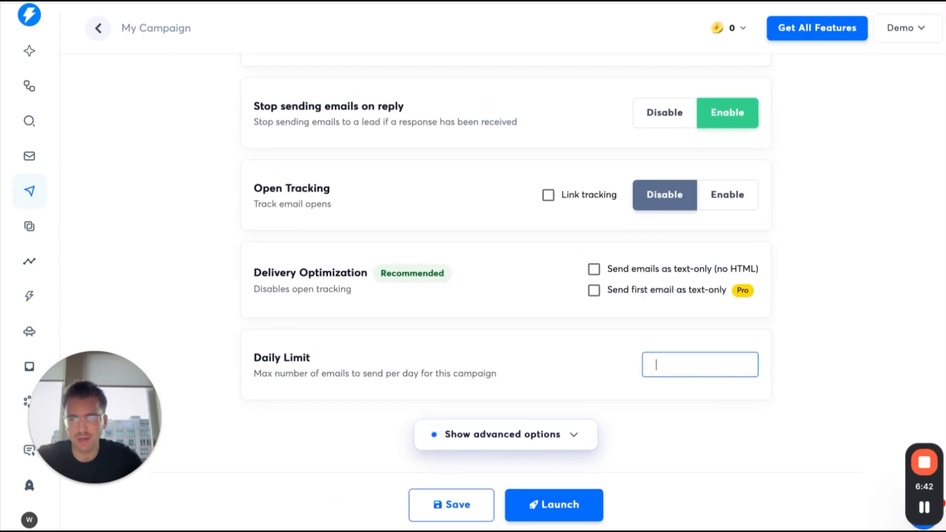
{"action": "type", "text": "150"}
{"action": "left_click", "coordinate": [600, 323]}
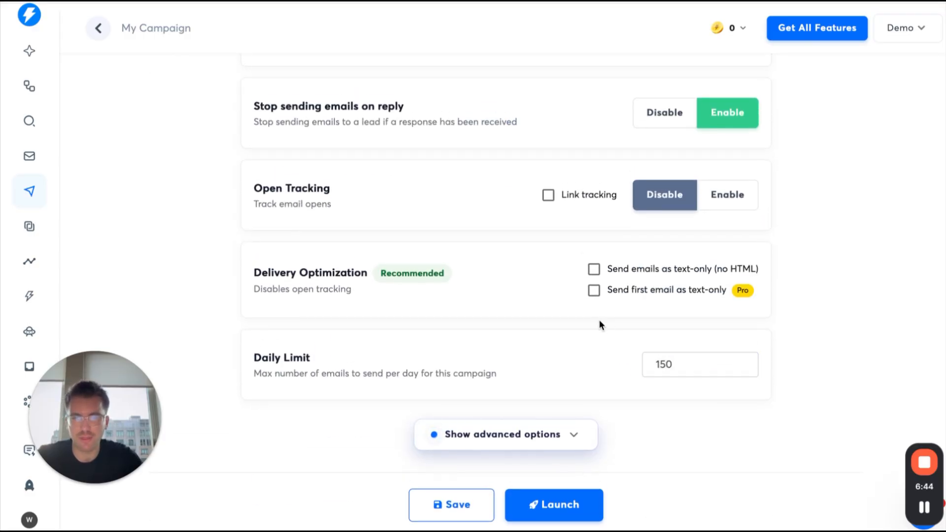
Review the stop-on-reply and open tracking options, and turn on sending emails as text-only (no HTML)
{"action": "scroll", "coordinate": [542, 331], "scroll_direction": "up", "scroll_amount": 4}
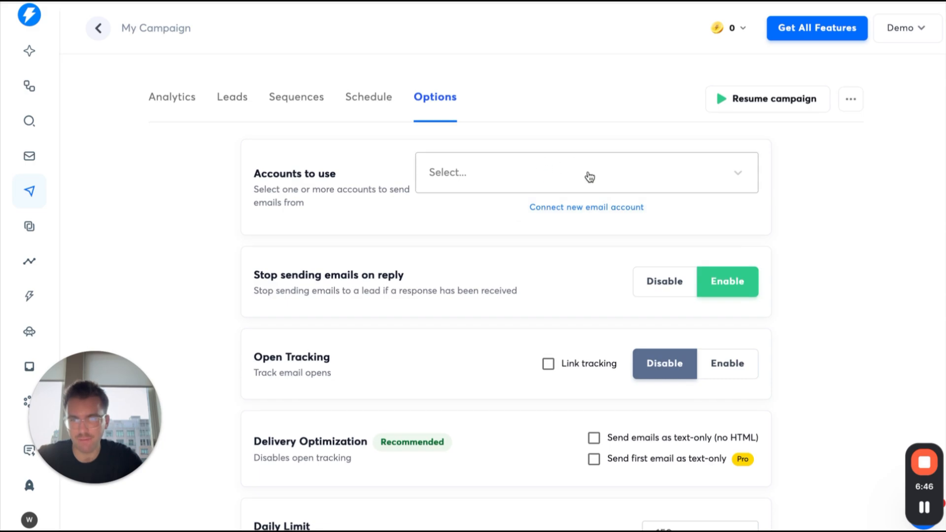
{"action": "scroll", "coordinate": [545, 176], "scroll_direction": "down", "scroll_amount": 3}
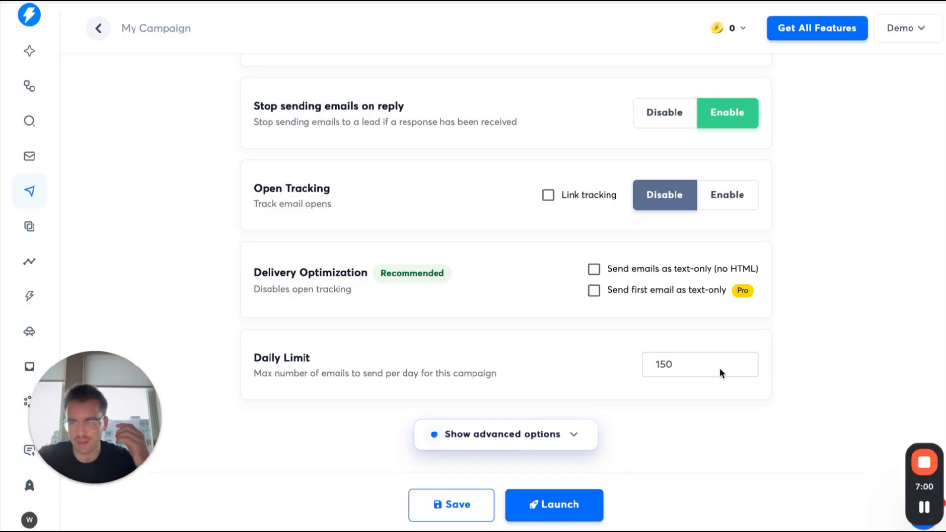
{"action": "scroll", "coordinate": [560, 174], "scroll_direction": "up", "scroll_amount": 3}
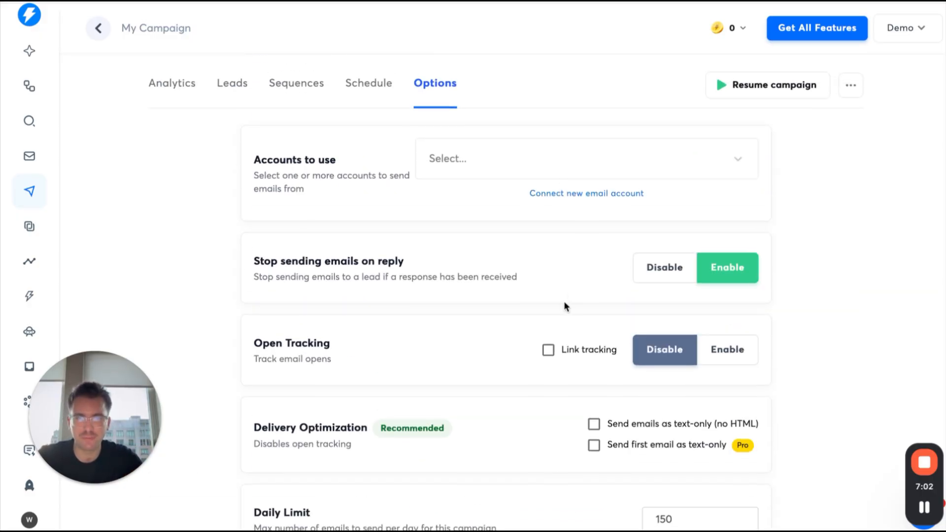
{"action": "scroll", "coordinate": [562, 296], "scroll_direction": "down", "scroll_amount": 1}
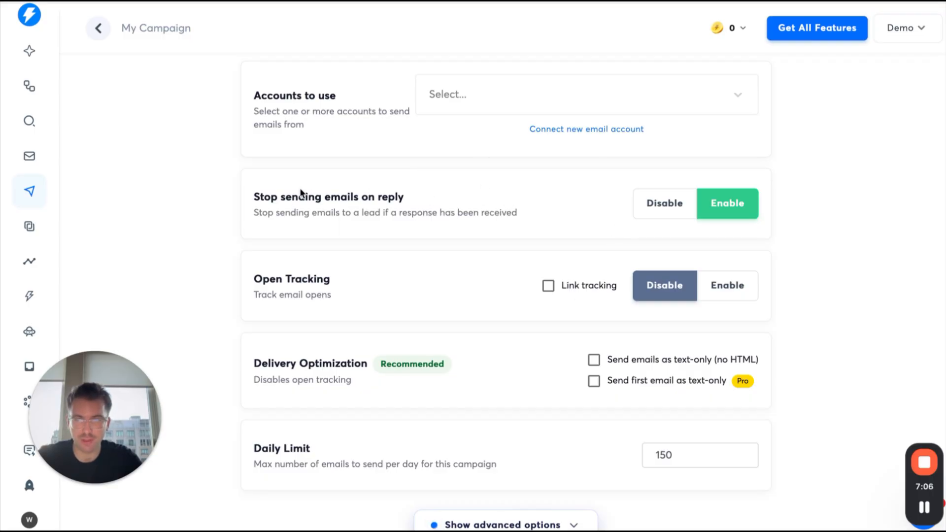
{"action": "scroll", "coordinate": [545, 208], "scroll_direction": "down", "scroll_amount": 1}
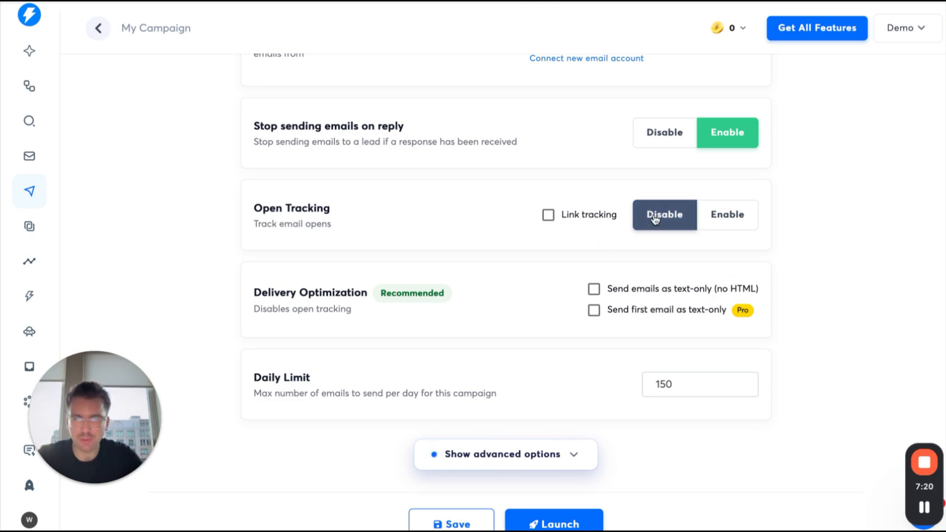
{"action": "left_click", "coordinate": [594, 289]}
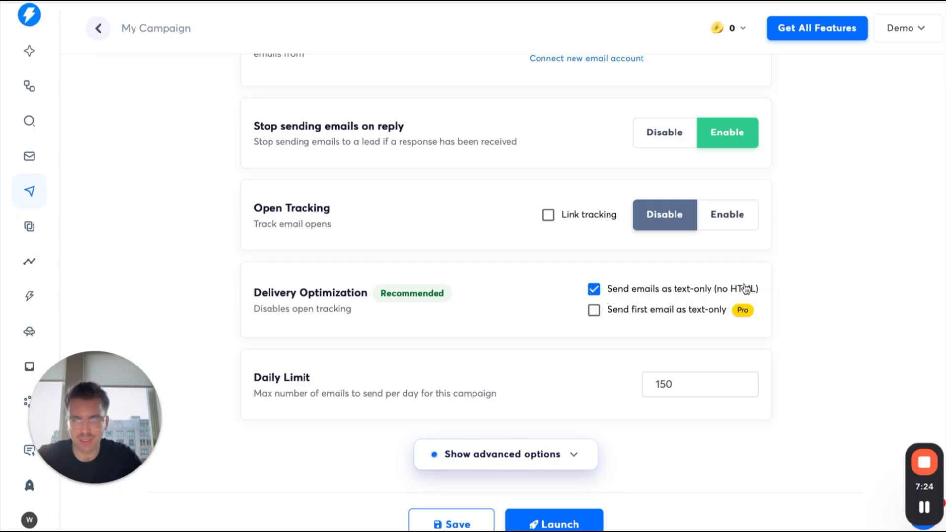
Expand the advanced campaign options and view the owner, custom tags and sending pattern settings
{"action": "scroll", "coordinate": [615, 364], "scroll_direction": "down", "scroll_amount": 1}
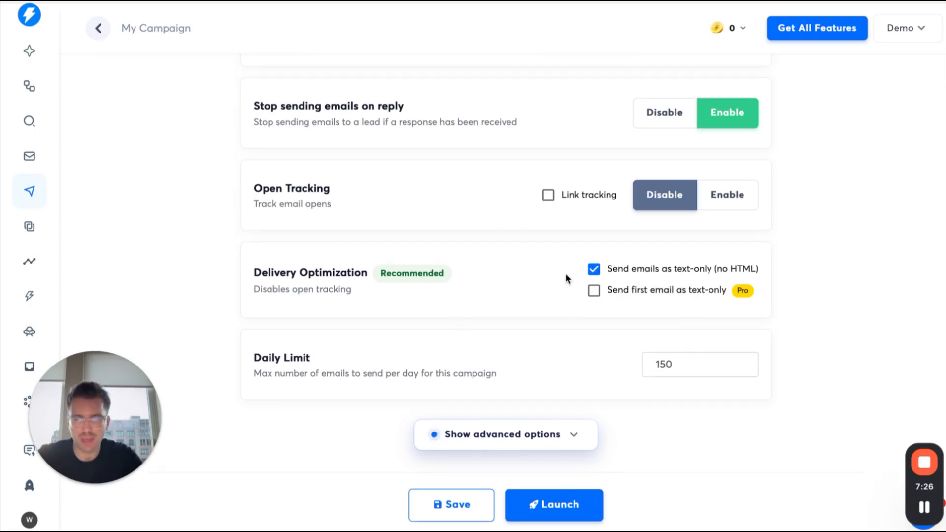
{"action": "left_click", "coordinate": [513, 434]}
{"action": "scroll", "coordinate": [508, 264], "scroll_direction": "down", "scroll_amount": 4}
{"action": "scroll", "coordinate": [507, 261], "scroll_direction": "down", "scroll_amount": 15}
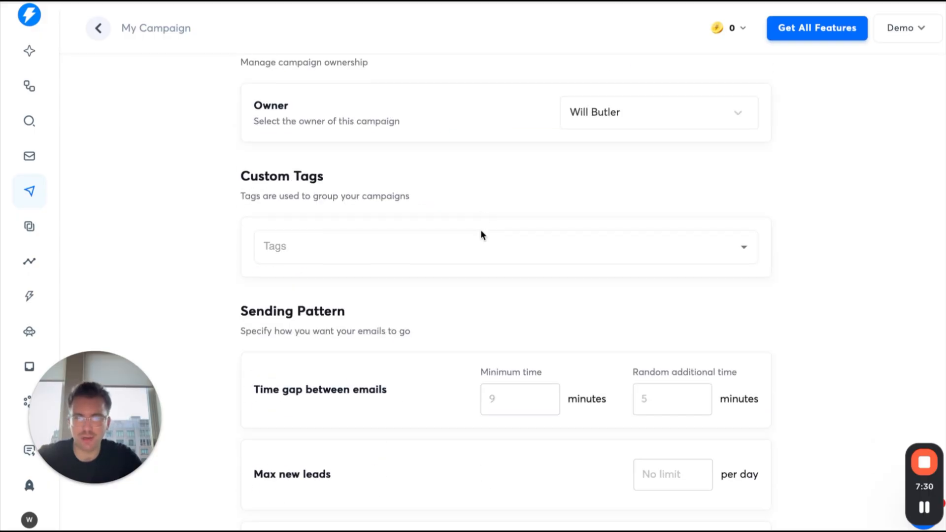
{"action": "scroll", "coordinate": [482, 232], "scroll_direction": "down", "scroll_amount": 2}
{"action": "scroll", "coordinate": [517, 129], "scroll_direction": "down", "scroll_amount": 3}
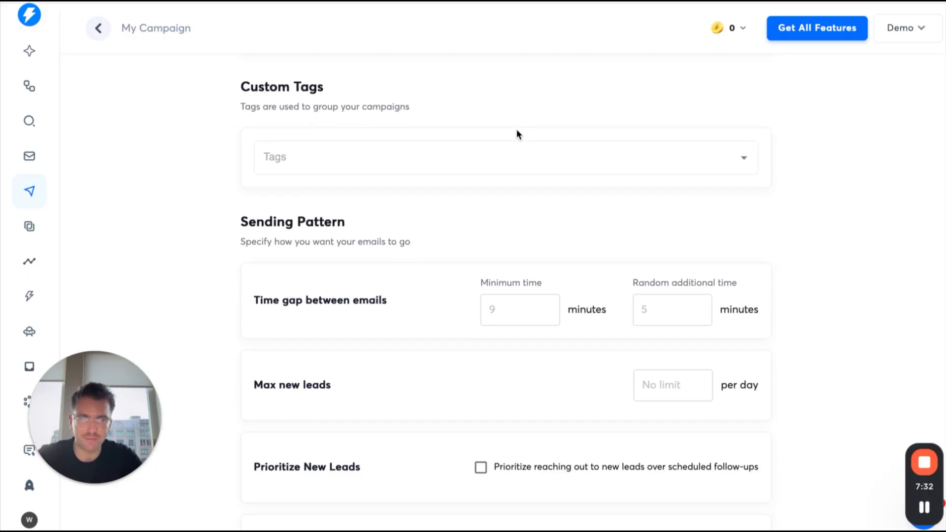
{"action": "left_click", "coordinate": [589, 167]}
{"action": "left_click", "coordinate": [504, 92]}
Set the time gap between emails to a minimum of 7 minutes with 12 minutes of random additional time
{"action": "scroll", "coordinate": [472, 152], "scroll_direction": "down", "scroll_amount": 7}
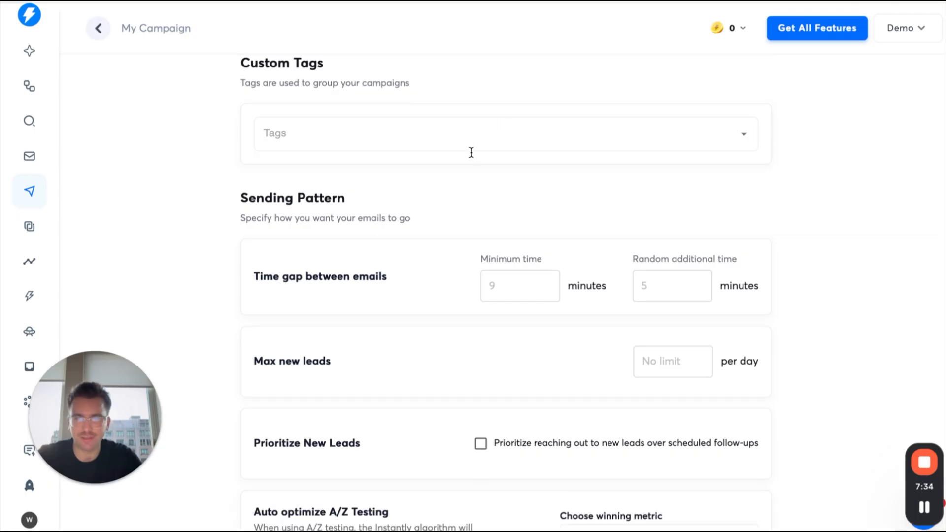
{"action": "left_click", "coordinate": [521, 144]}
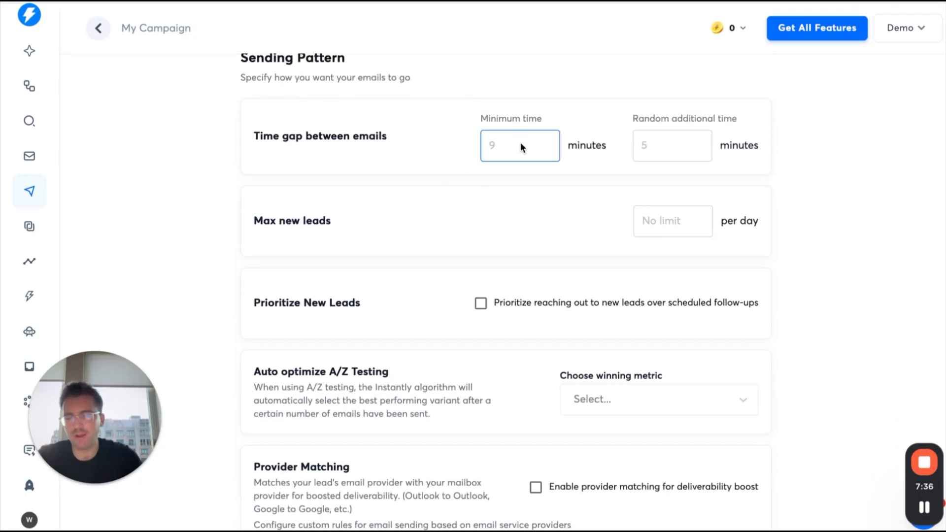
{"action": "left_click", "coordinate": [668, 142]}
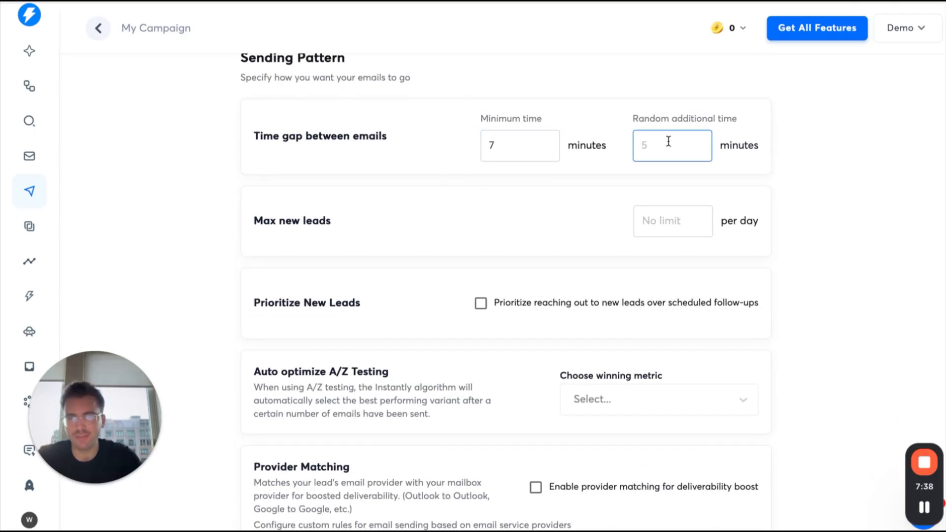
{"action": "type", "text": "12"}
{"action": "left_click", "coordinate": [596, 88]}
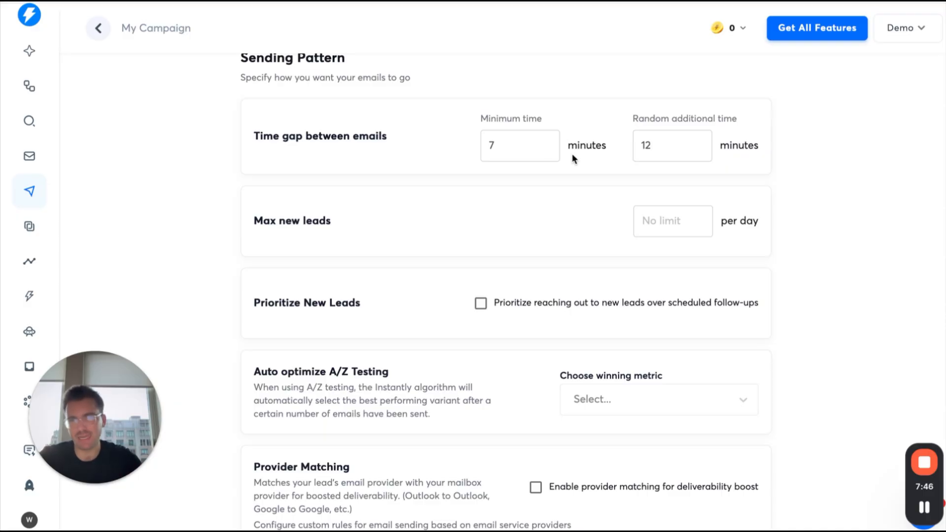
{"action": "left_click", "coordinate": [499, 149]}
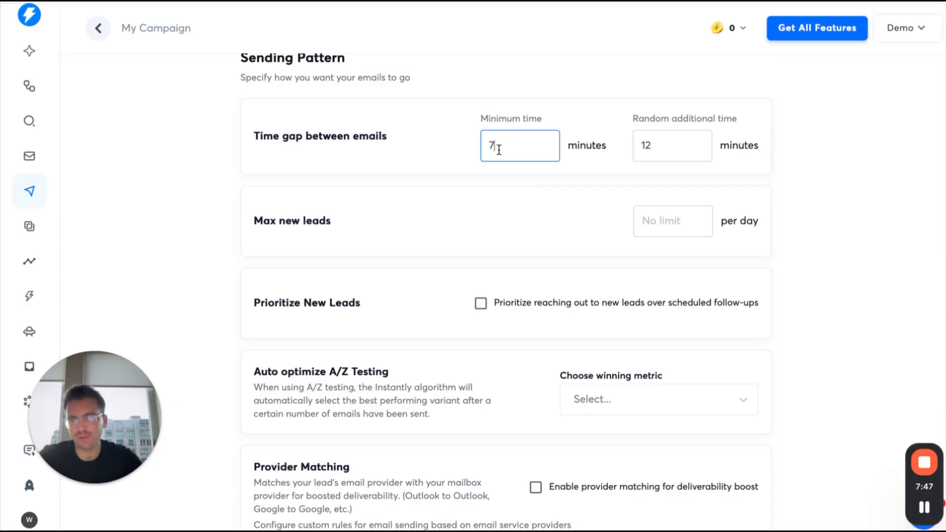
{"action": "left_click", "coordinate": [525, 99]}
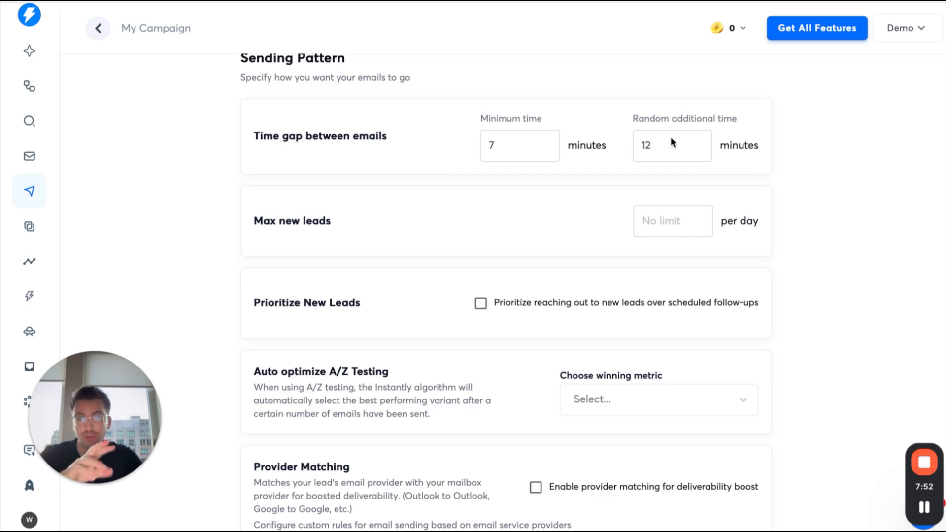
{"action": "scroll", "coordinate": [636, 136], "scroll_direction": "down", "scroll_amount": 2}
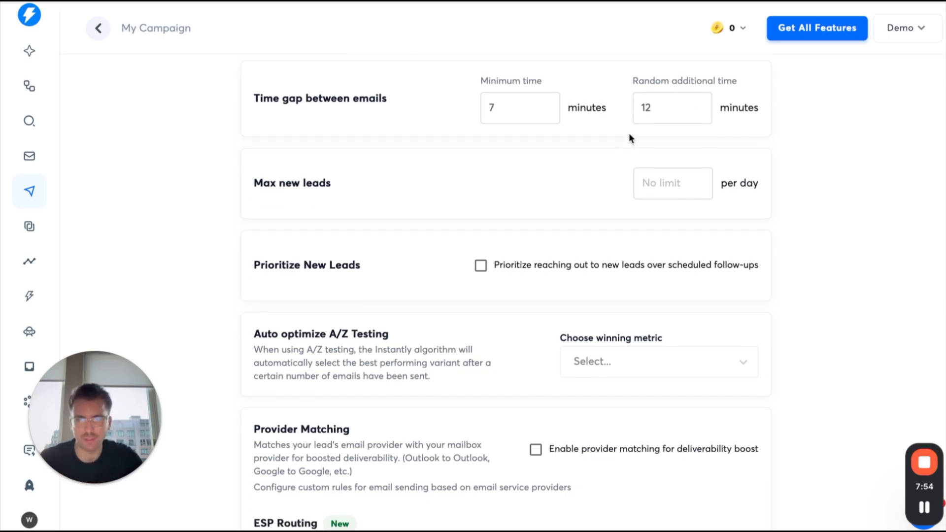
Try to enable prioritizing outreach to new leads over scheduled follow-ups, and dismiss the plan upgrade dialog
{"action": "scroll", "coordinate": [591, 134], "scroll_direction": "down", "scroll_amount": 3}
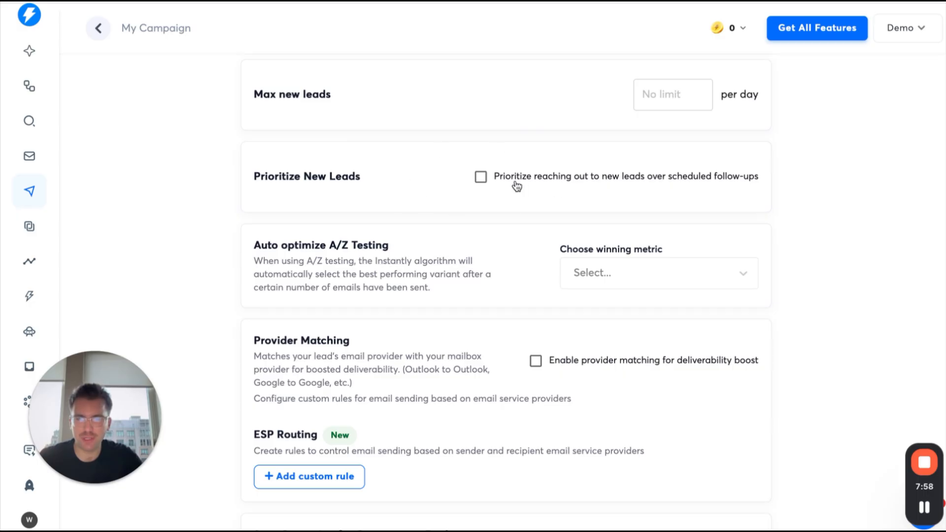
{"action": "left_click", "coordinate": [480, 177]}
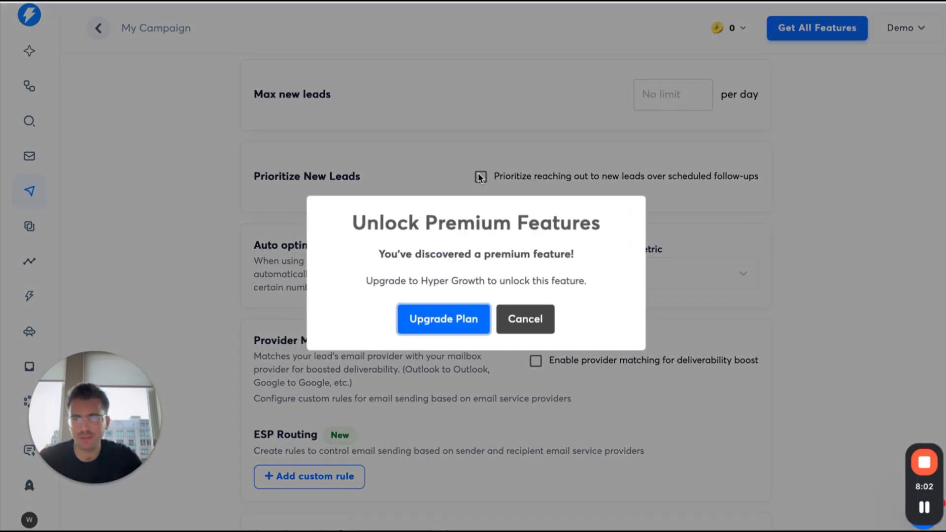
{"action": "left_click", "coordinate": [525, 323]}
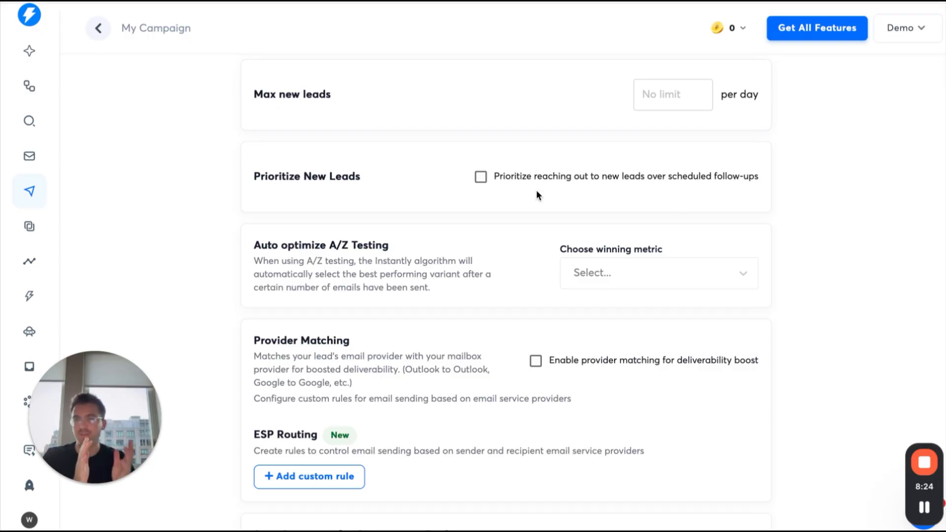
View the winning metric choices for auto-optimizing A/Z testing without selecting one
{"action": "scroll", "coordinate": [432, 209], "scroll_direction": "down", "scroll_amount": 2}
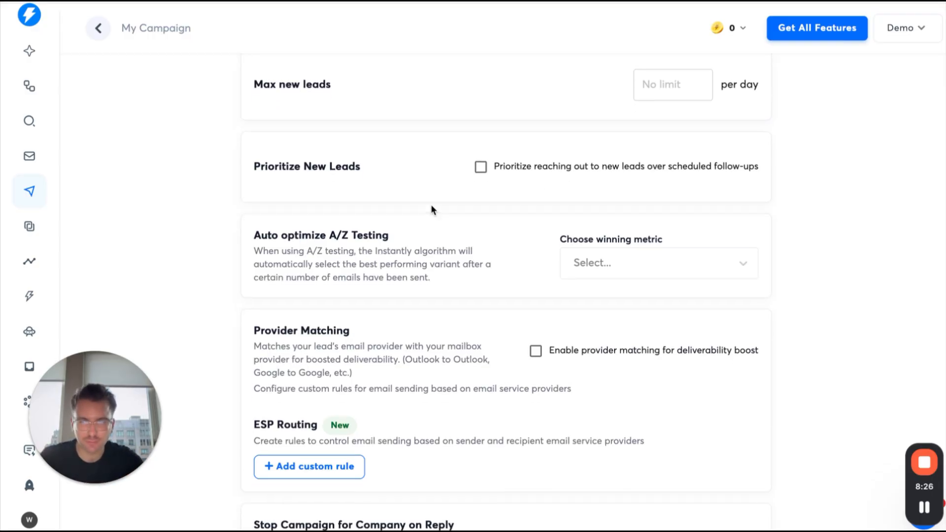
{"action": "scroll", "coordinate": [450, 177], "scroll_direction": "down", "scroll_amount": 1}
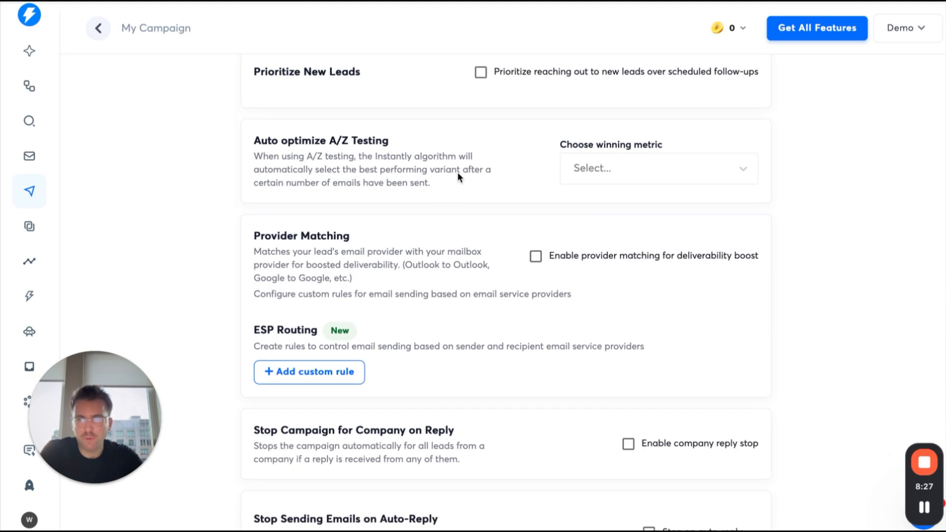
{"action": "left_click", "coordinate": [636, 167]}
{"action": "left_click", "coordinate": [643, 160]}
{"action": "left_click", "coordinate": [638, 164]}
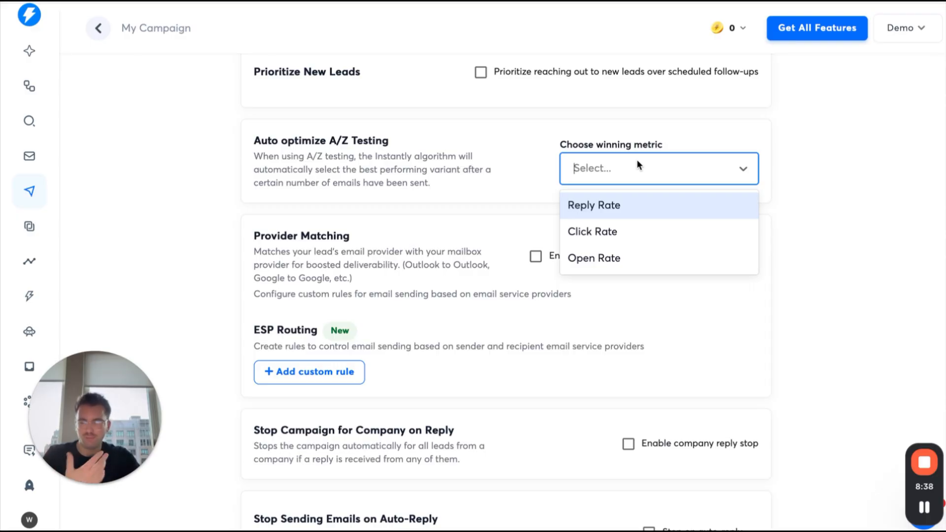
{"action": "left_click", "coordinate": [481, 191]}
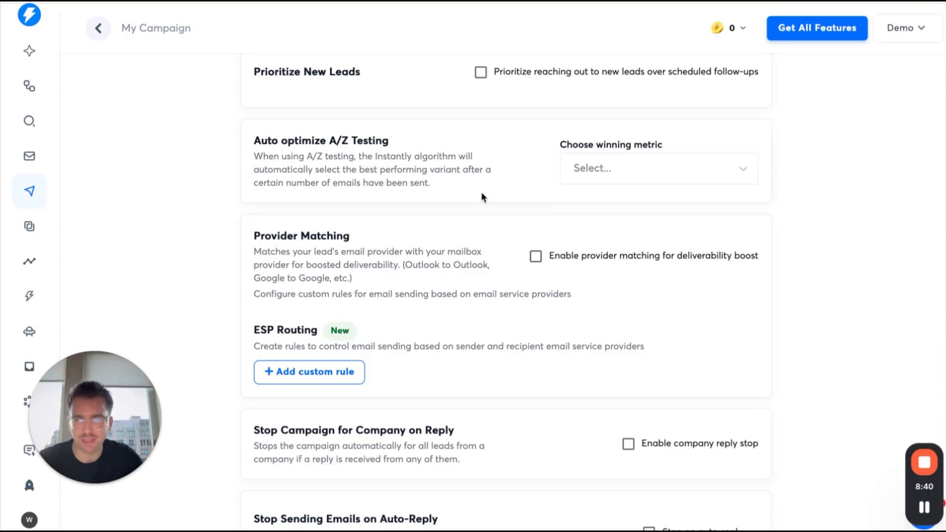
Enable provider matching for deliverability boost and turn it off again
{"action": "scroll", "coordinate": [481, 191], "scroll_direction": "down", "scroll_amount": 2}
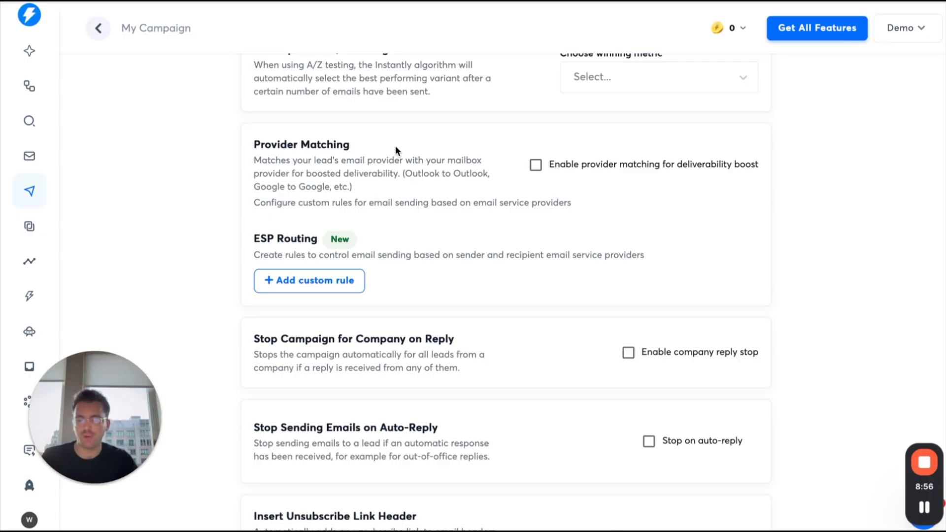
{"action": "left_click", "coordinate": [536, 166]}
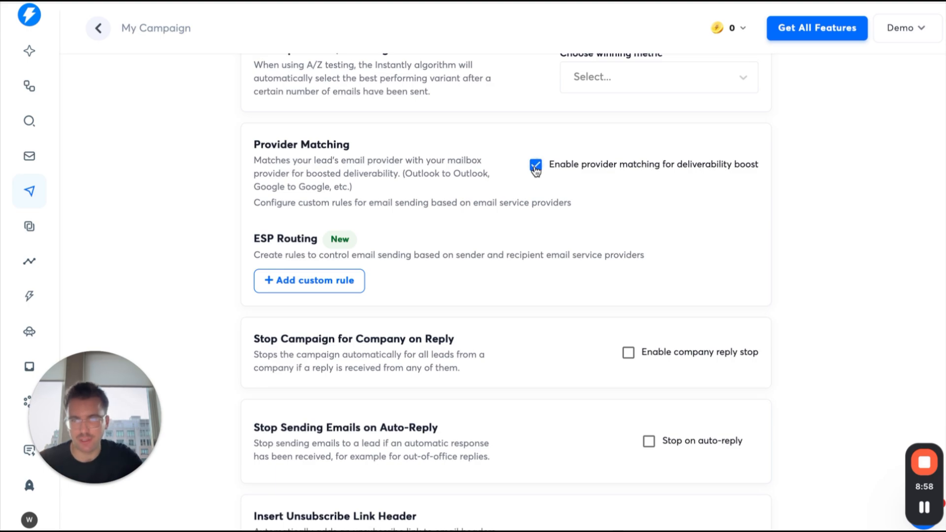
{"action": "left_click", "coordinate": [536, 167]}
Review the company reply stop, auto-reply, unsubscribe header, risky emails, CC and BCC, and advanced deliverability options
{"action": "scroll", "coordinate": [404, 172], "scroll_direction": "down", "scroll_amount": 3}
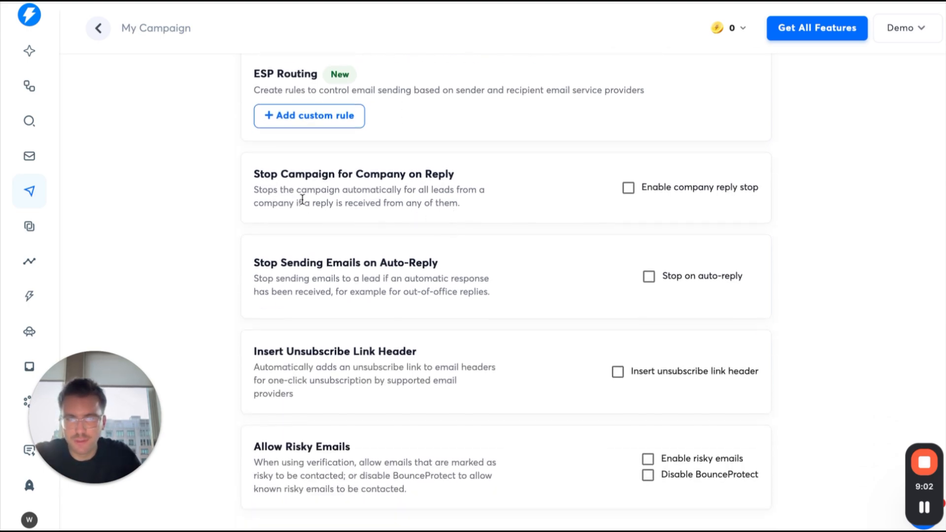
{"action": "scroll", "coordinate": [302, 199], "scroll_direction": "down", "scroll_amount": 2}
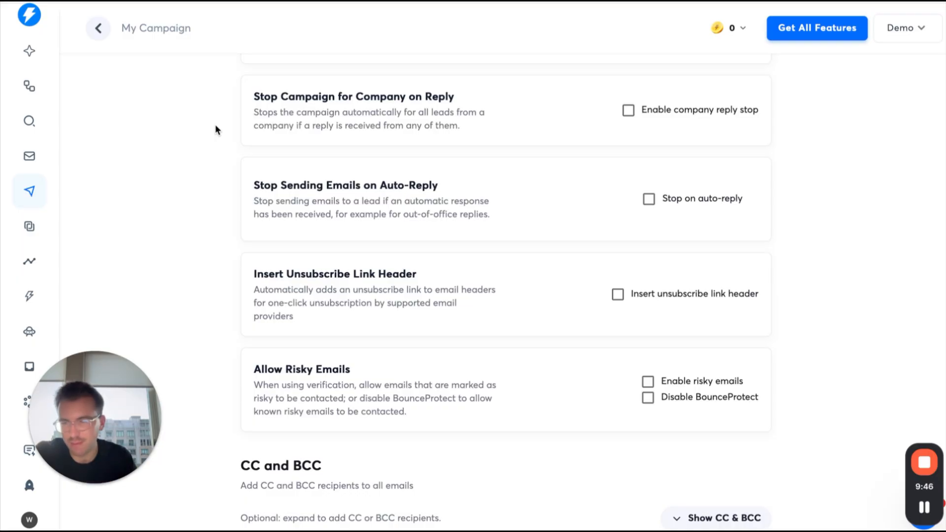
{"action": "scroll", "coordinate": [208, 175], "scroll_direction": "down", "scroll_amount": 1}
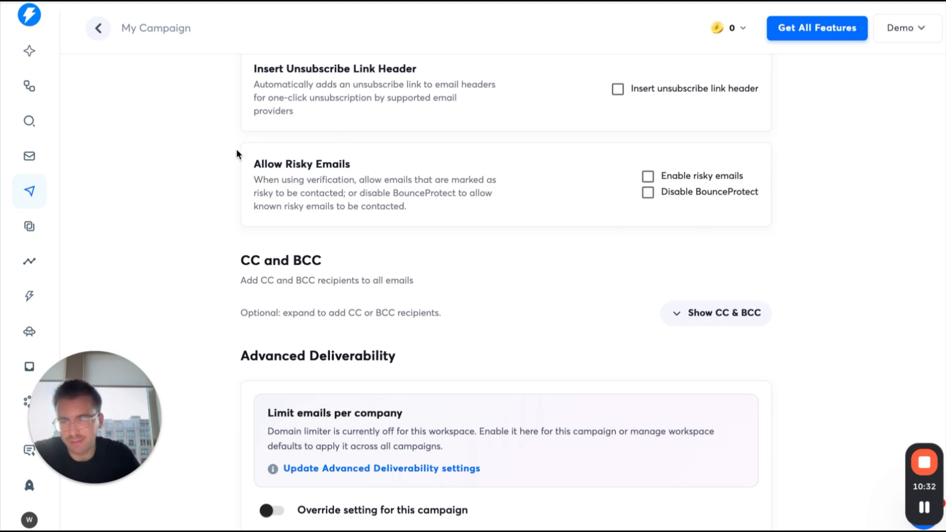
{"action": "scroll", "coordinate": [180, 206], "scroll_direction": "down", "scroll_amount": 3}
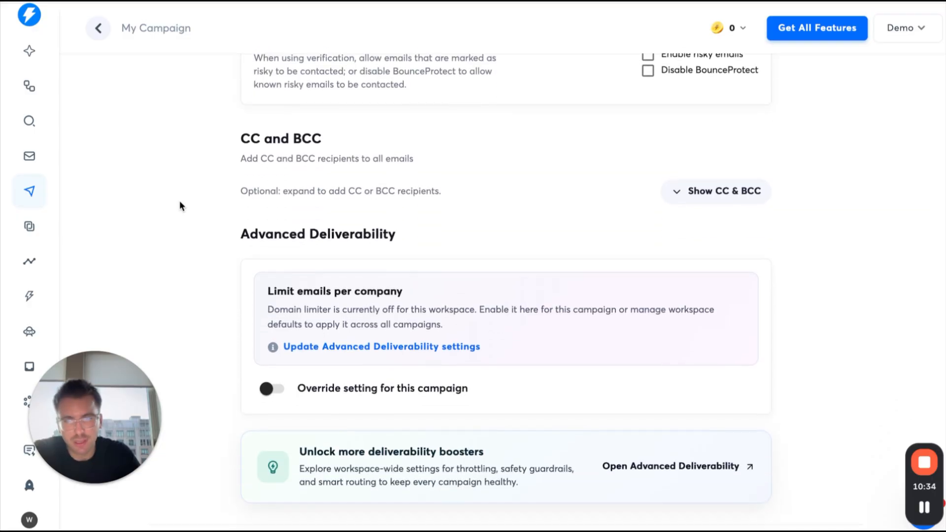
{"action": "scroll", "coordinate": [180, 206], "scroll_direction": "down", "scroll_amount": 1}
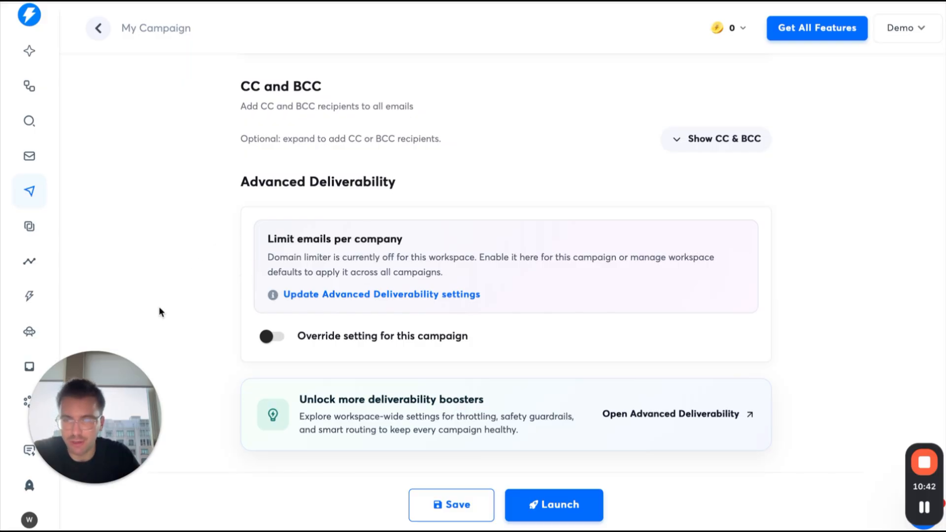
Return to the start of the campaign options, open the campaign's analytics and refresh the page
{"action": "scroll", "coordinate": [411, 273], "scroll_direction": "up", "scroll_amount": 15}
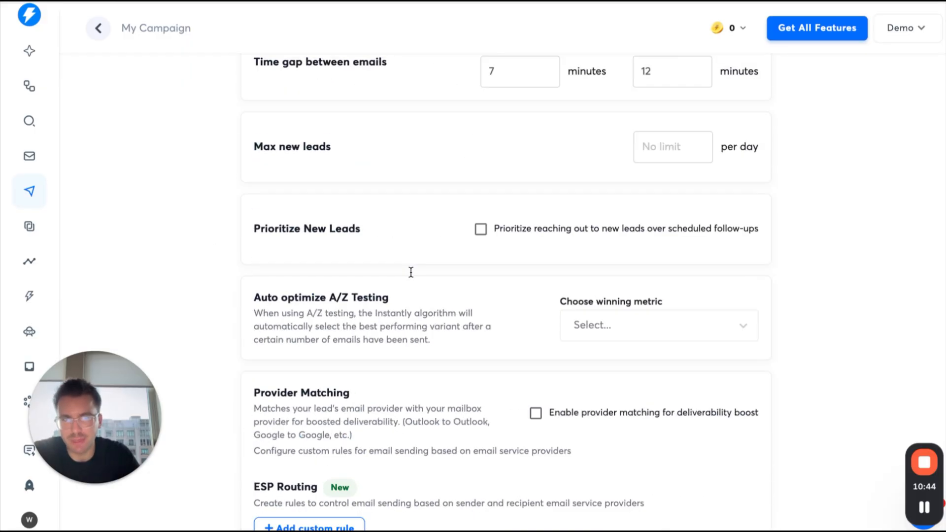
{"action": "scroll", "coordinate": [411, 272], "scroll_direction": "up", "scroll_amount": 8}
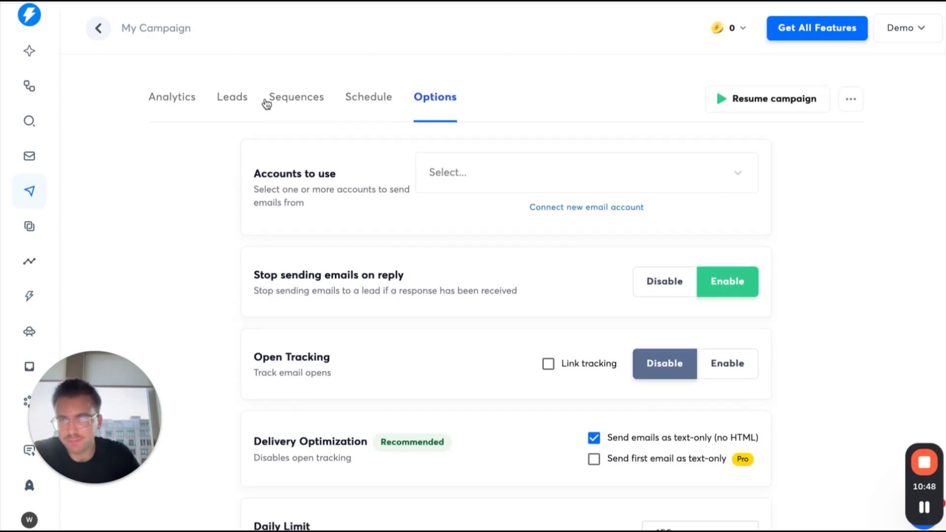
{"action": "left_click", "coordinate": [159, 97]}
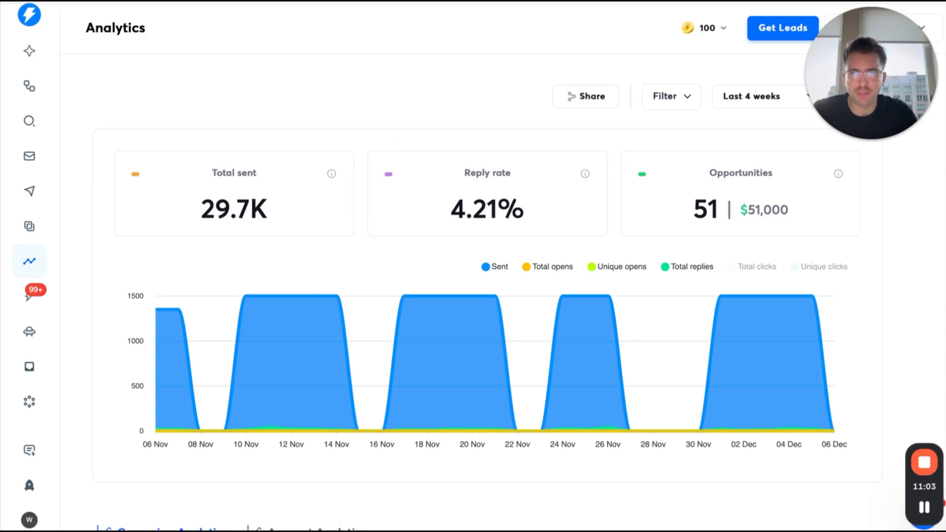
{"action": "key", "text": "super+r"}
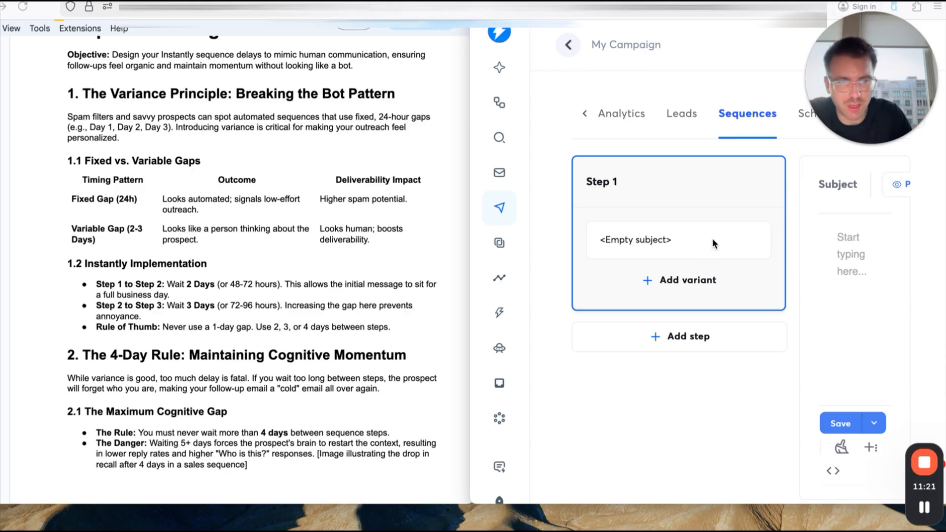
Add a second and a third step to the campaign's email sequence
{"action": "left_click", "coordinate": [692, 341]}
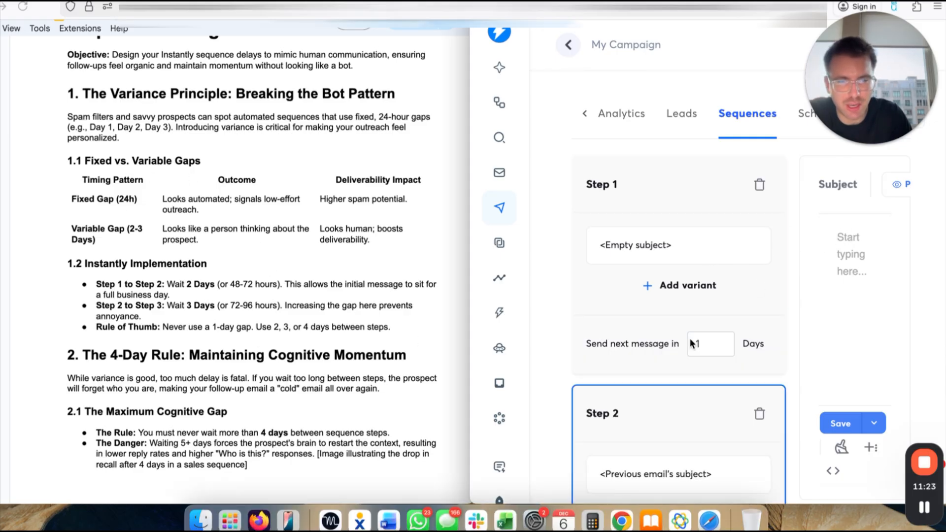
{"action": "scroll", "coordinate": [712, 288], "scroll_direction": "down", "scroll_amount": 2}
{"action": "left_click", "coordinate": [687, 486]}
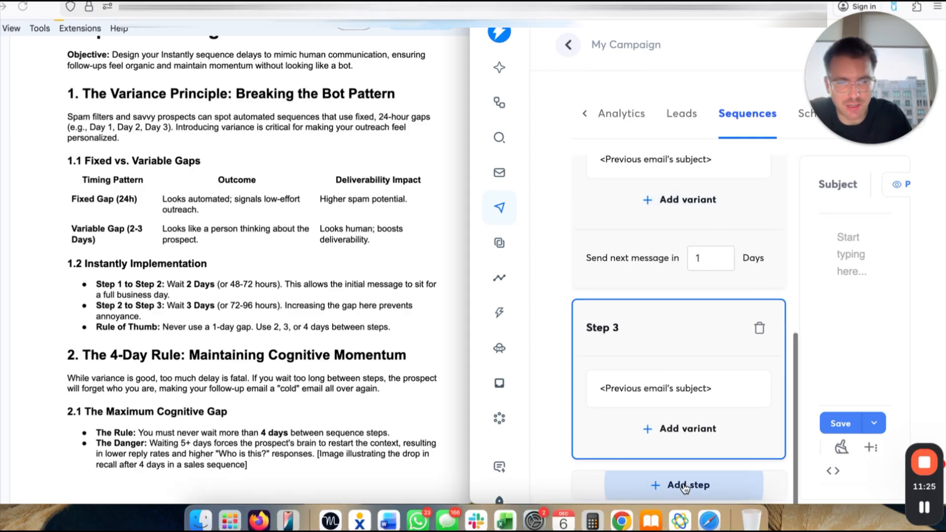
{"action": "scroll", "coordinate": [690, 350], "scroll_direction": "down", "scroll_amount": 1}
Review the waiting times between the three sequence steps and open step 2's waiting time for editing
{"action": "scroll", "coordinate": [696, 305], "scroll_direction": "up", "scroll_amount": 3}
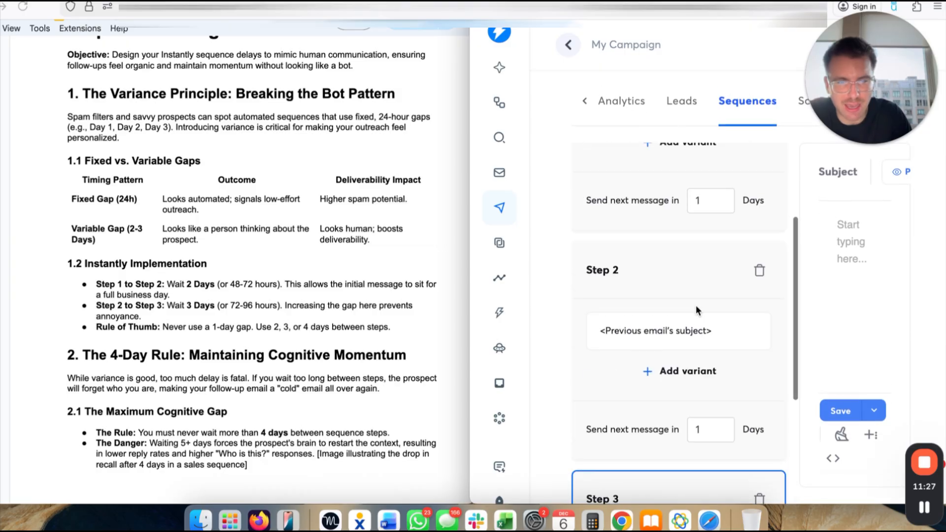
{"action": "left_click", "coordinate": [698, 196]}
{"action": "left_click", "coordinate": [696, 275]}
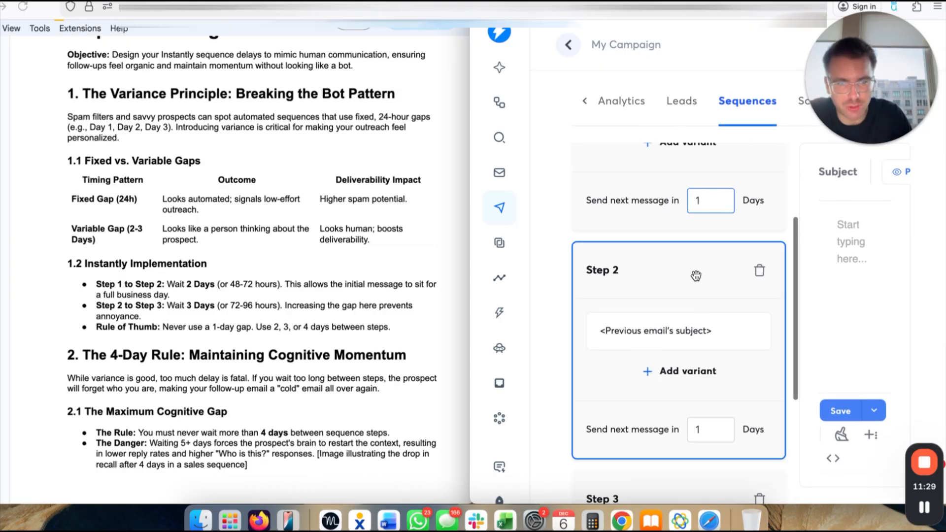
{"action": "scroll", "coordinate": [705, 291], "scroll_direction": "down", "scroll_amount": 3}
{"action": "left_click", "coordinate": [709, 244]}
{"action": "scroll", "coordinate": [709, 244], "scroll_direction": "up", "scroll_amount": 8}
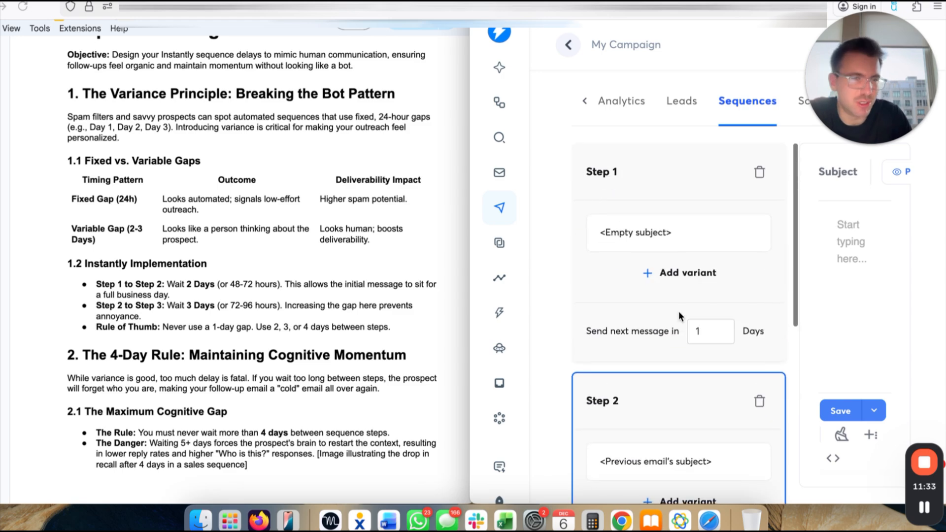
{"action": "scroll", "coordinate": [634, 316], "scroll_direction": "down", "scroll_amount": 6}
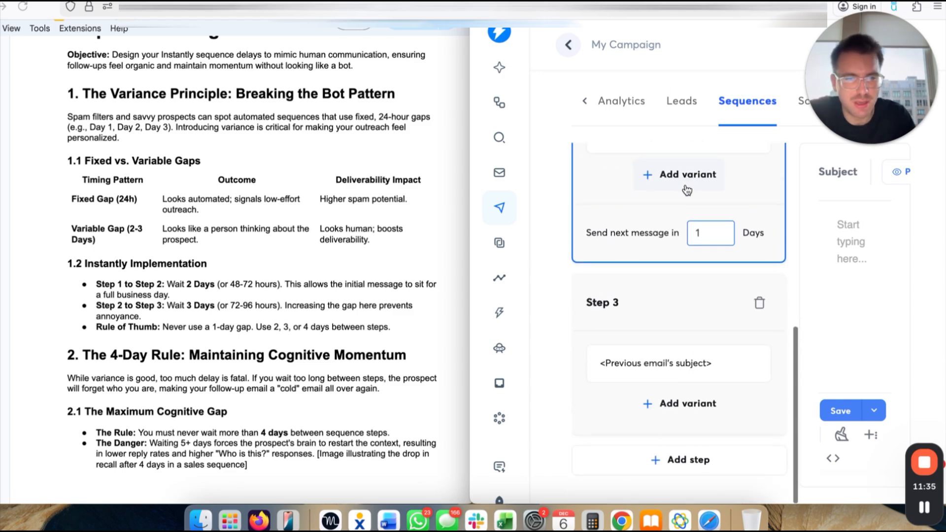
{"action": "scroll", "coordinate": [634, 316], "scroll_direction": "up", "scroll_amount": 6}
{"action": "scroll", "coordinate": [634, 316], "scroll_direction": "down", "scroll_amount": 6}
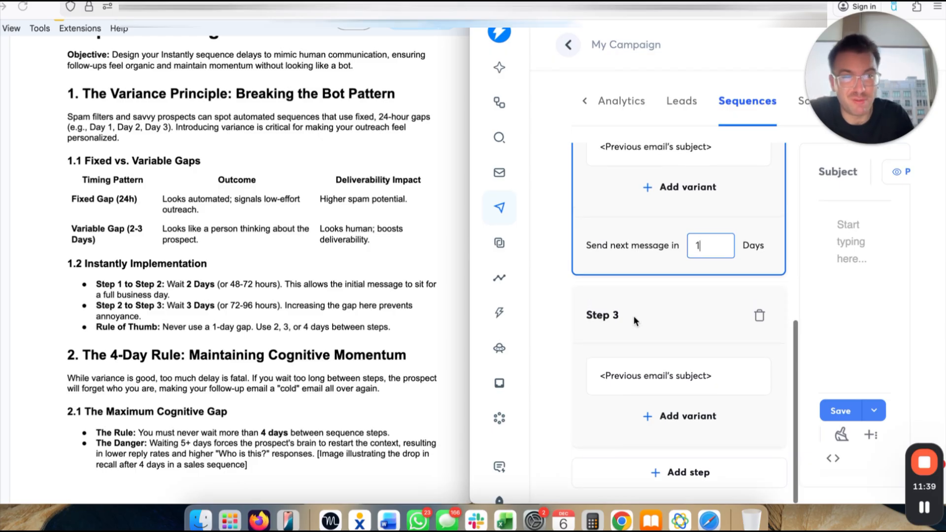
{"action": "scroll", "coordinate": [634, 315], "scroll_direction": "up", "scroll_amount": 6}
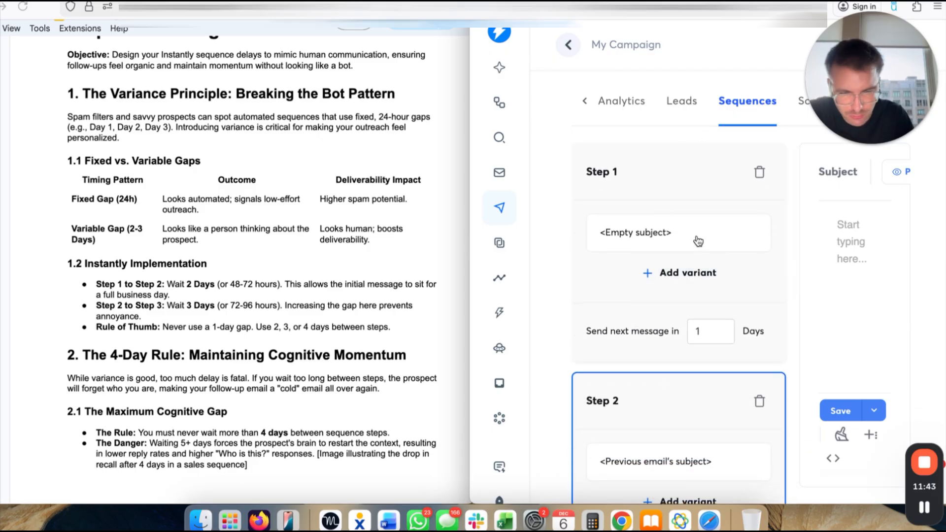
Set the wait after step 2 so that the next message is sent in 2 days
{"action": "scroll", "coordinate": [713, 330], "scroll_direction": "down", "scroll_amount": 3}
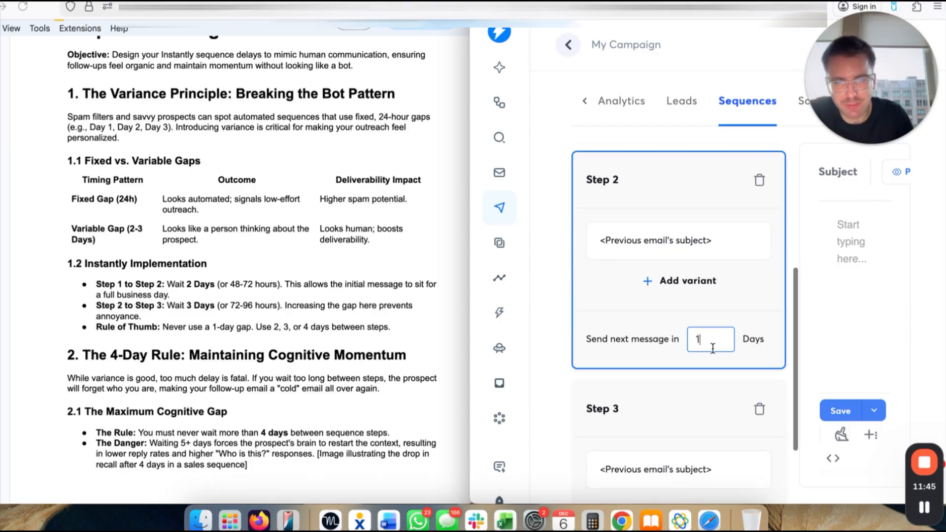
{"action": "type", "text": "2"}
{"action": "key", "text": "BackSpace"}
{"action": "key", "text": "BackSpace"}
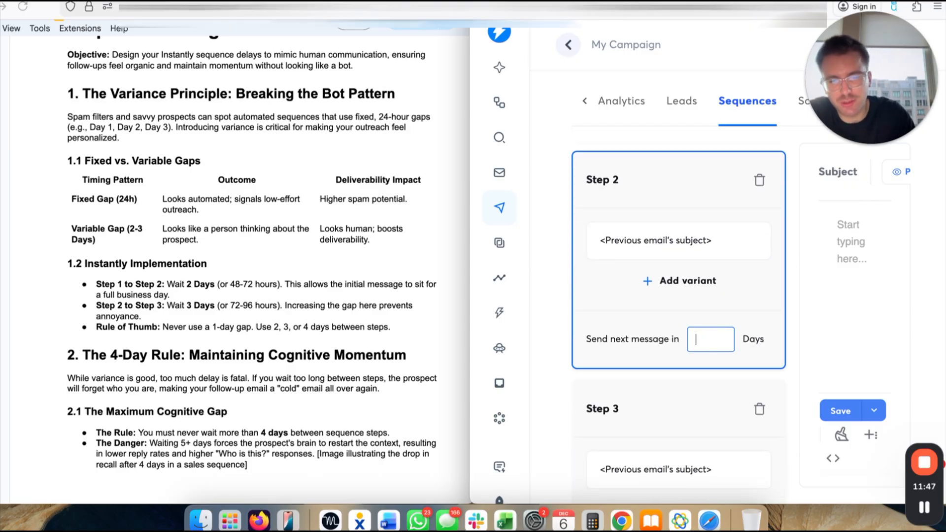
{"action": "type", "text": "2"}
Add a fourth step to the campaign's email sequence after step 3
{"action": "scroll", "coordinate": [701, 309], "scroll_direction": "down", "scroll_amount": 2}
{"action": "scroll", "coordinate": [690, 325], "scroll_direction": "up", "scroll_amount": 1}
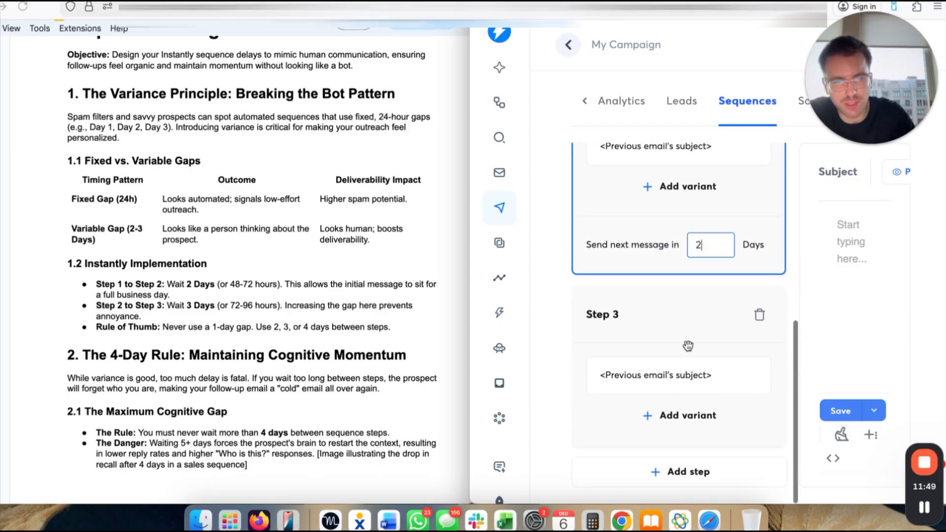
{"action": "left_click", "coordinate": [687, 340]}
{"action": "left_click", "coordinate": [666, 471]}
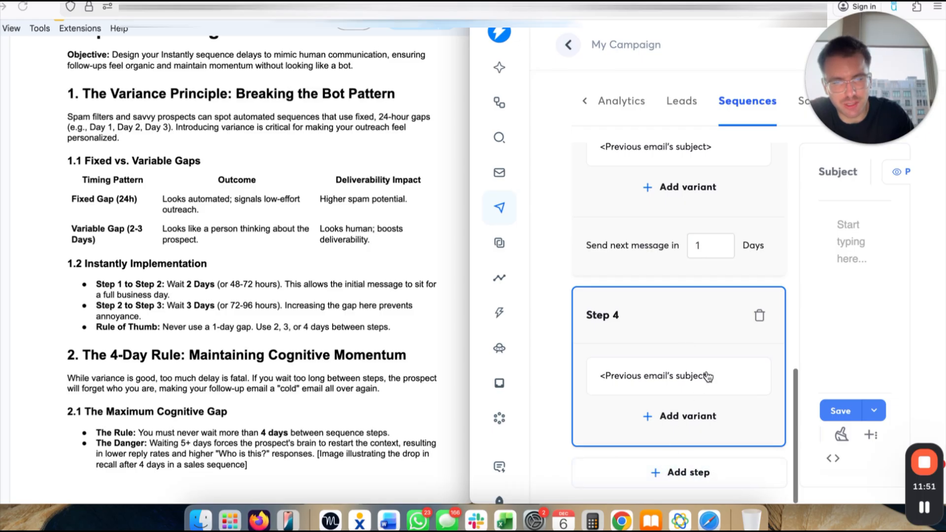
{"action": "left_click", "coordinate": [672, 472]}
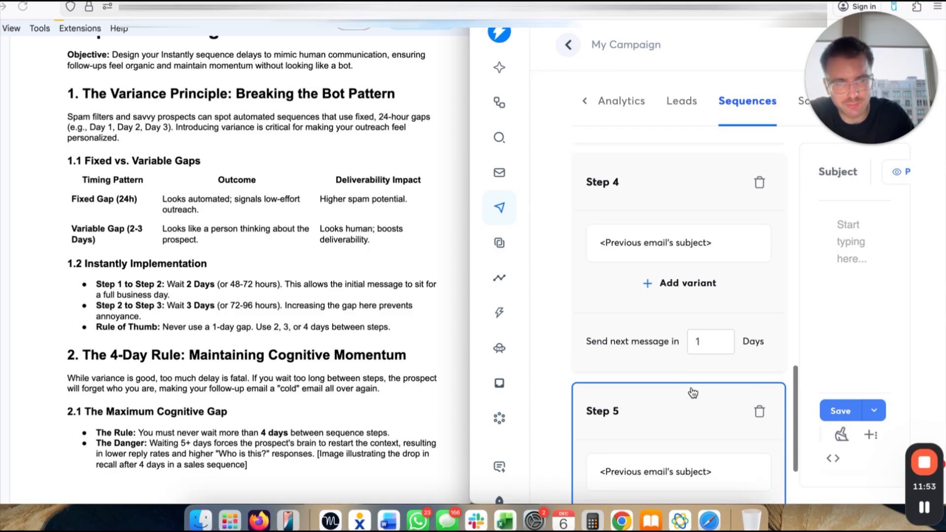
{"action": "left_click", "coordinate": [761, 367]}
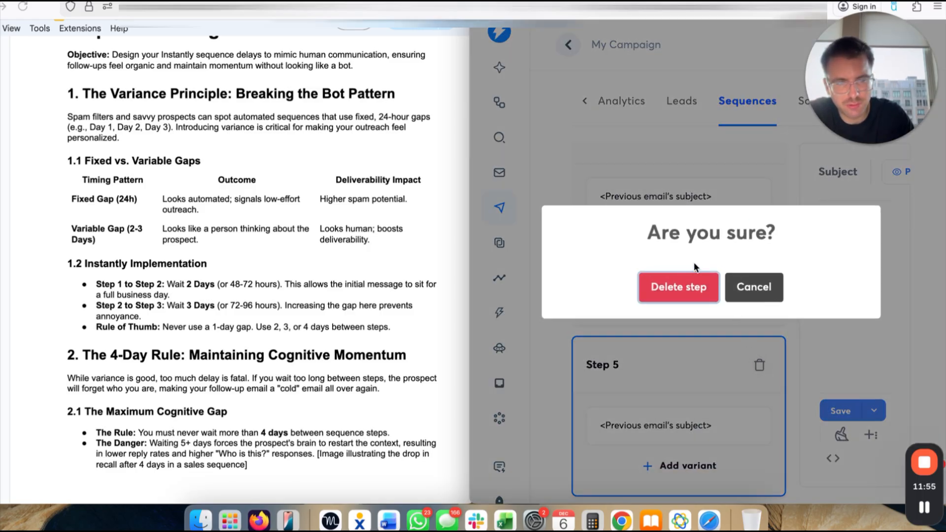
{"action": "left_click", "coordinate": [676, 286]}
Set the wait after step 3 so that the next message is sent in 3 days
{"action": "scroll", "coordinate": [714, 368], "scroll_direction": "down", "scroll_amount": 2}
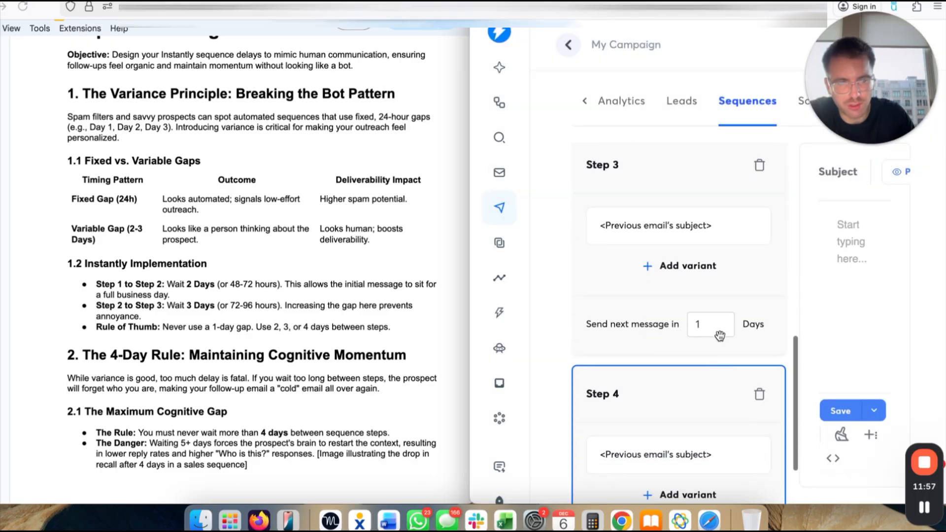
{"action": "left_click", "coordinate": [712, 324]}
{"action": "key", "text": "BackSpace"}
{"action": "type", "text": "3"}
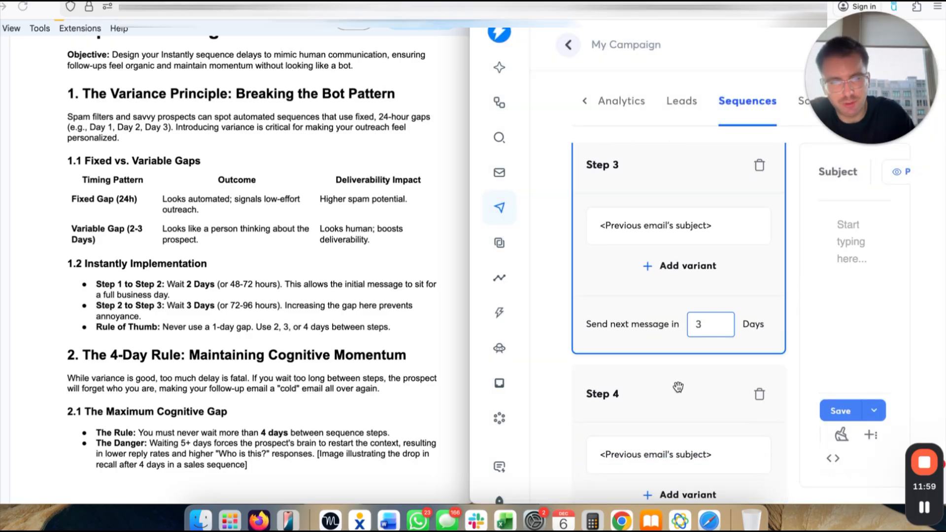
Check the delays across the sequence steps and read the guide's sections on sequence length, sending hours and timezone alignment
{"action": "scroll", "coordinate": [678, 389], "scroll_direction": "up", "scroll_amount": 10}
{"action": "scroll", "coordinate": [697, 302], "scroll_direction": "down", "scroll_amount": 7}
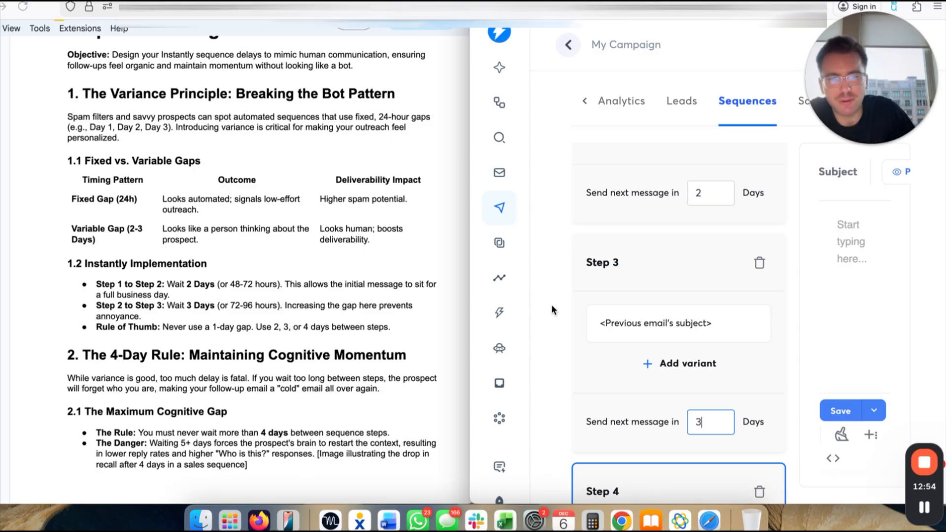
{"action": "scroll", "coordinate": [310, 199], "scroll_direction": "down", "scroll_amount": 10}
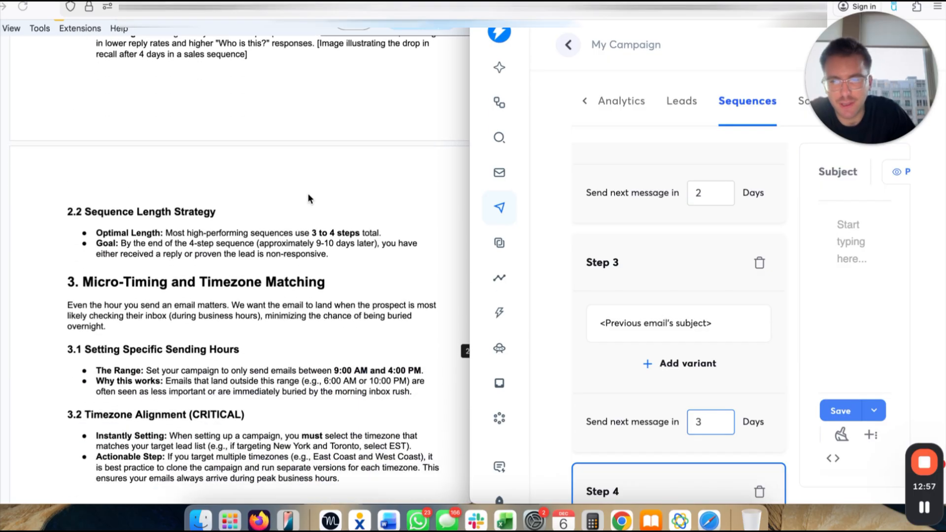